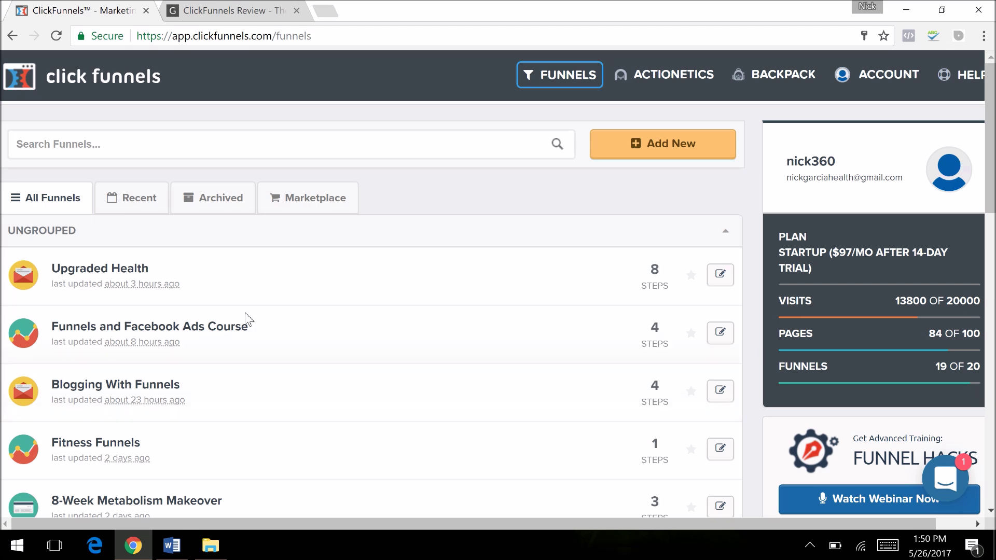
- Reopen the new-funnel window after checking the funnel list, and pick Collect Emails as the goal
left_click(653, 158)
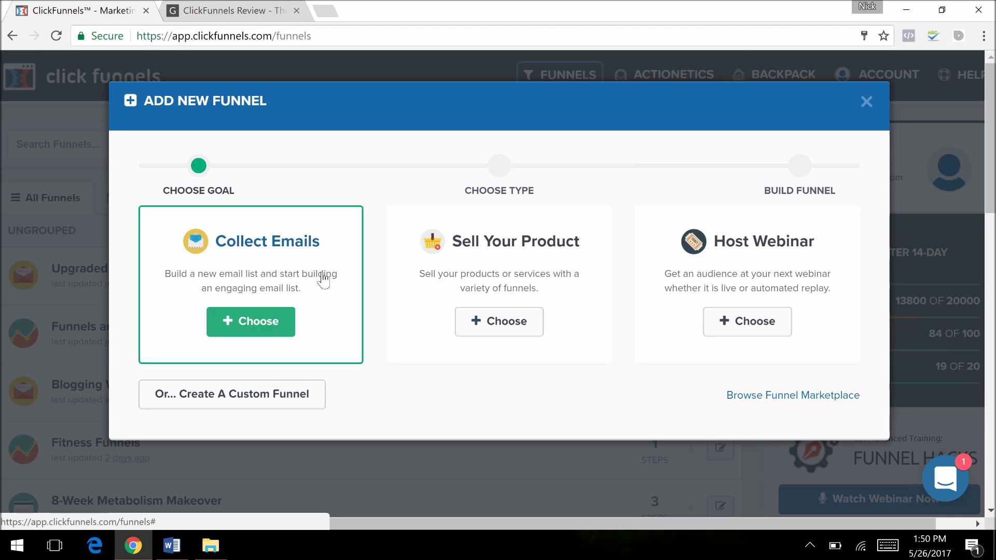
left_click(866, 102)
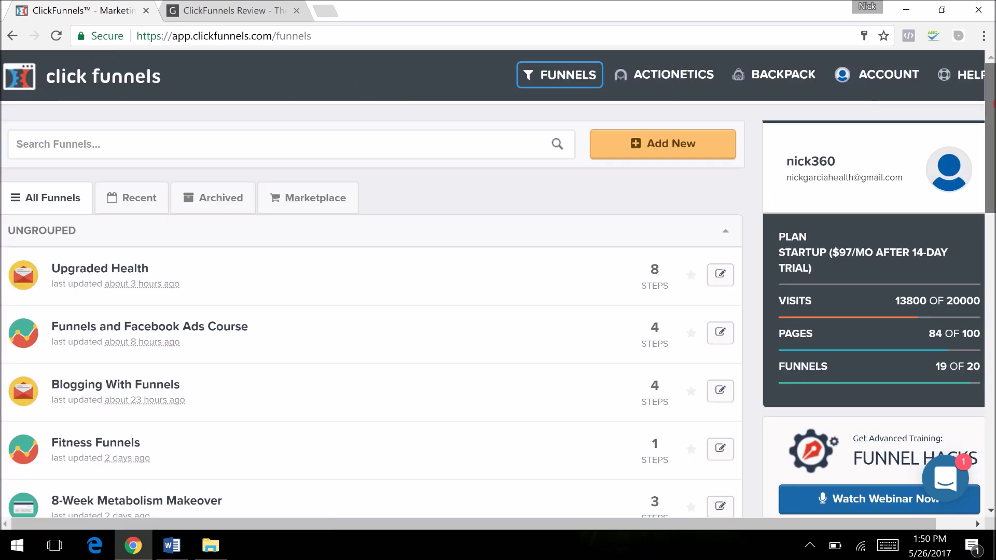
scroll(498, 284, "down", 1)
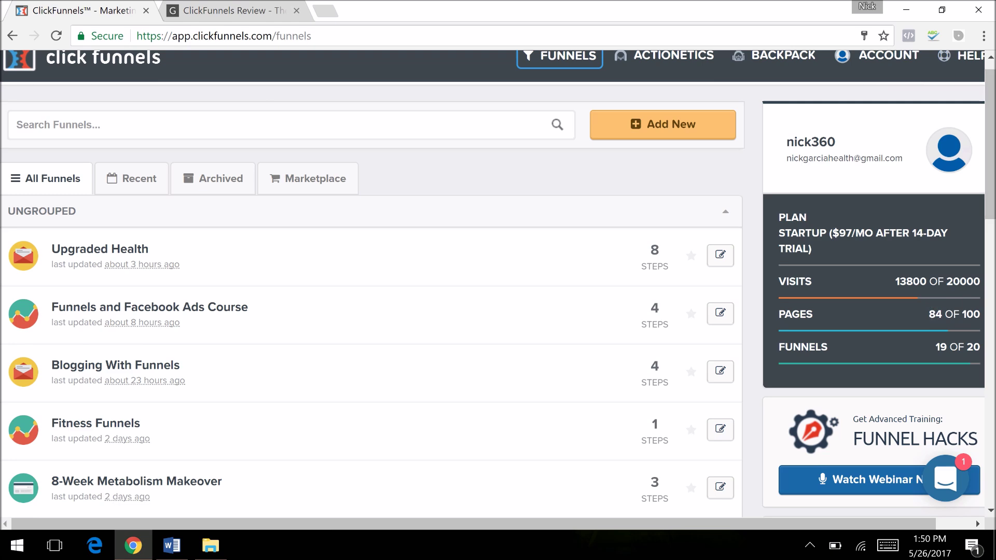
scroll(498, 284, "down", 3)
scroll(497, 285, "up", 3)
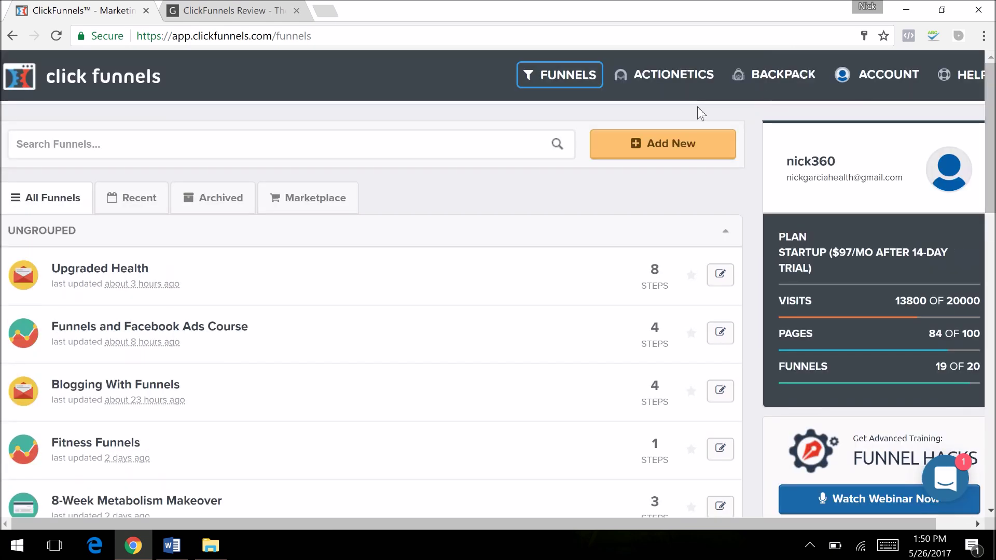
left_click(635, 149)
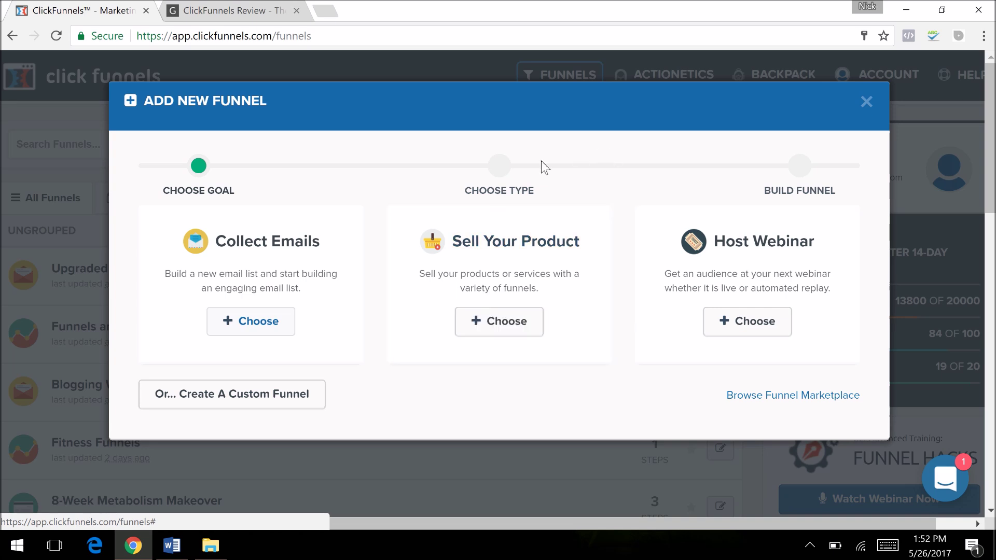
left_click(223, 320)
- Name the email opt-in funnel 'Awesome Email Lead Generator' and build it
left_click(287, 245)
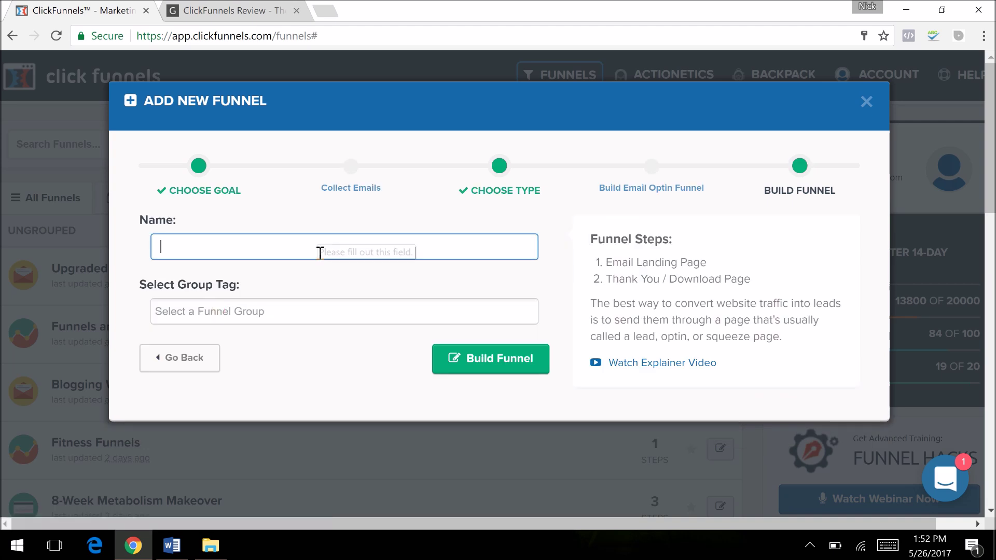
type("Aweome")
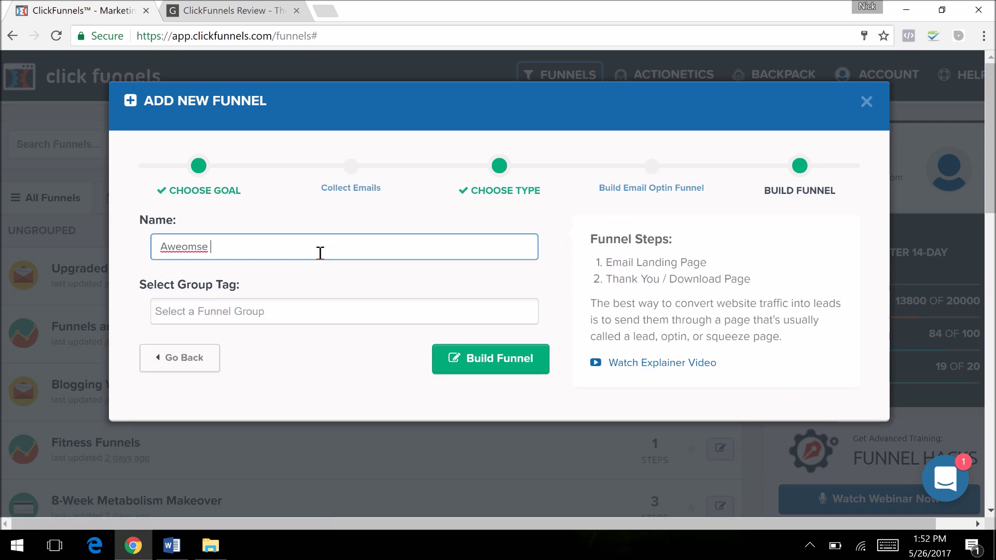
key("BackSpace")
key("BackSpace")
key("BackSpace")
type("some Email ")
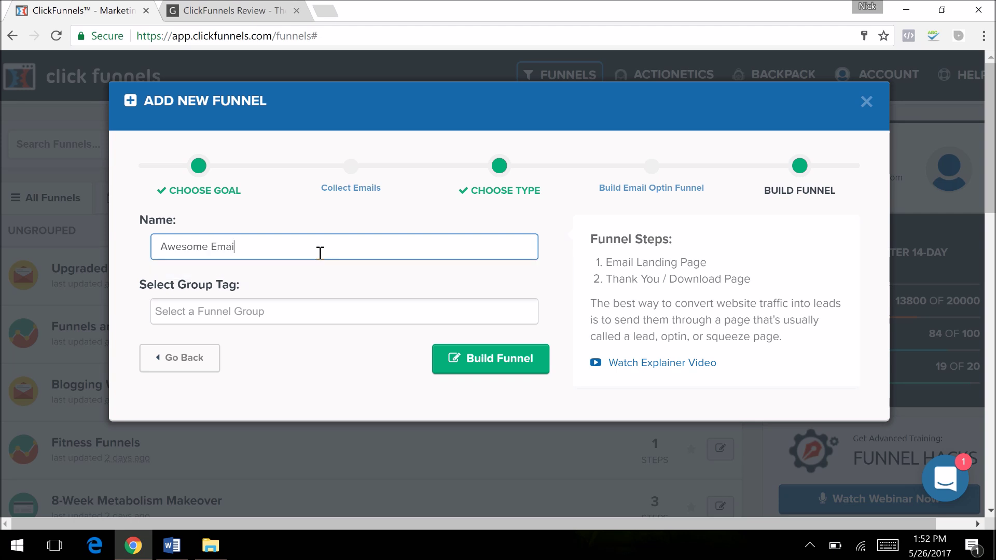
type("Lead Genetar")
key("BackSpace")
key("BackSpace")
key("BackSpace")
type("rator")
left_click(491, 367)
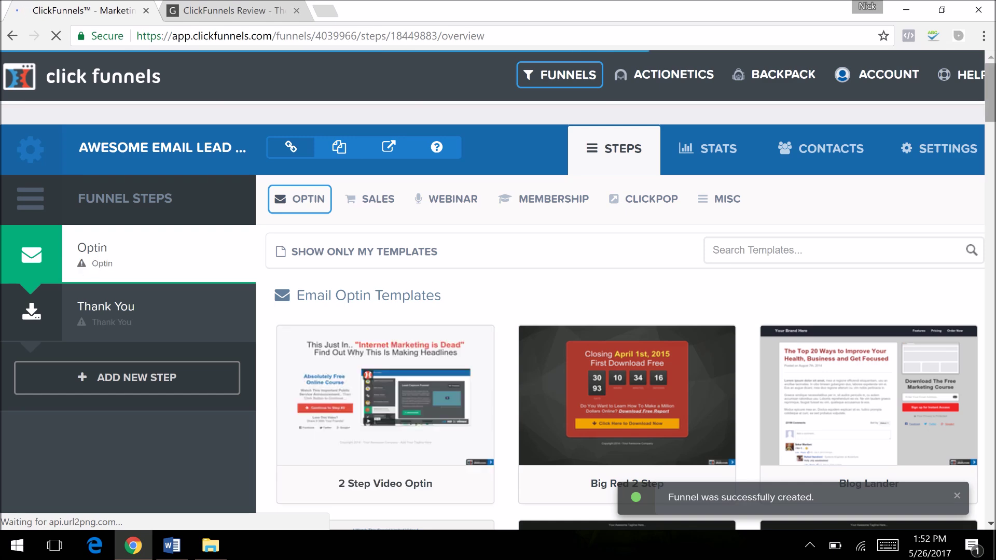
- Apply the 2 Step Video Optin template to the Optin step and open that page for editing
scroll(627, 290, "down", 20)
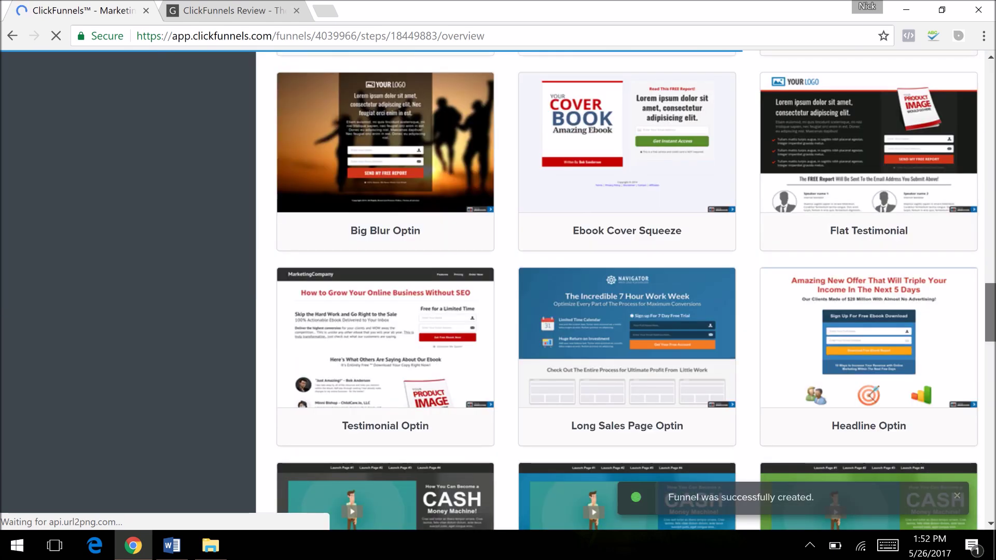
scroll(626, 290, "down", 20)
scroll(627, 290, "up", 4)
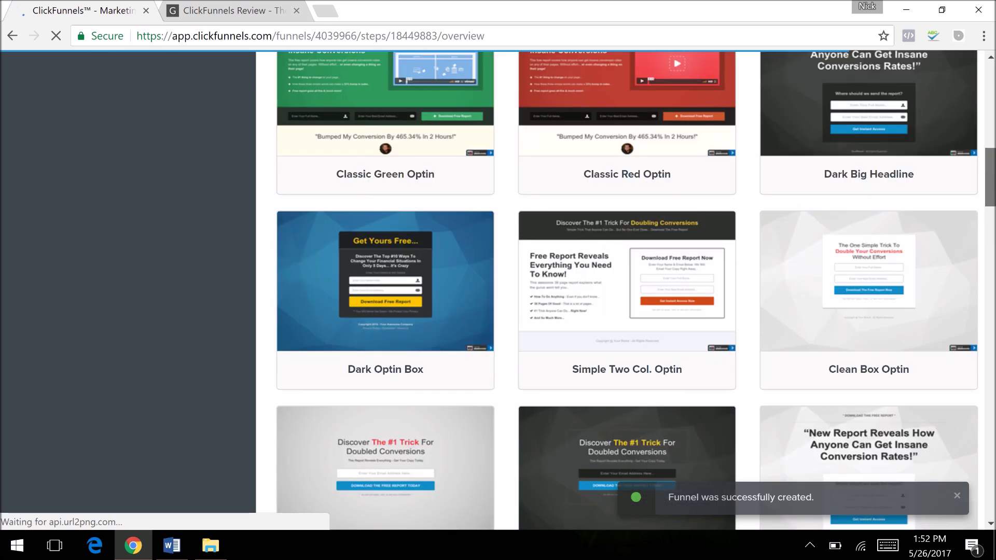
scroll(626, 290, "up", 6)
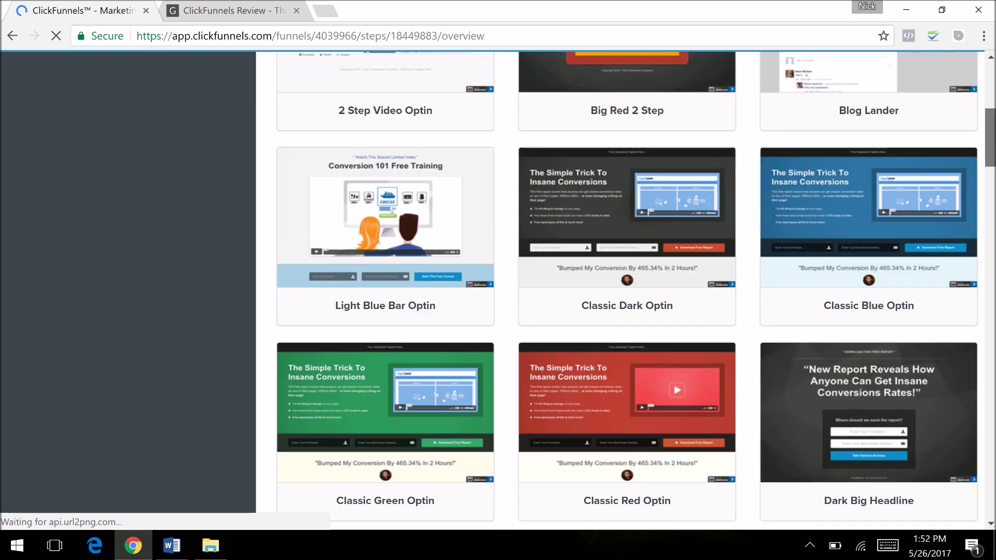
scroll(626, 290, "down", 1)
scroll(626, 290, "down", 1)
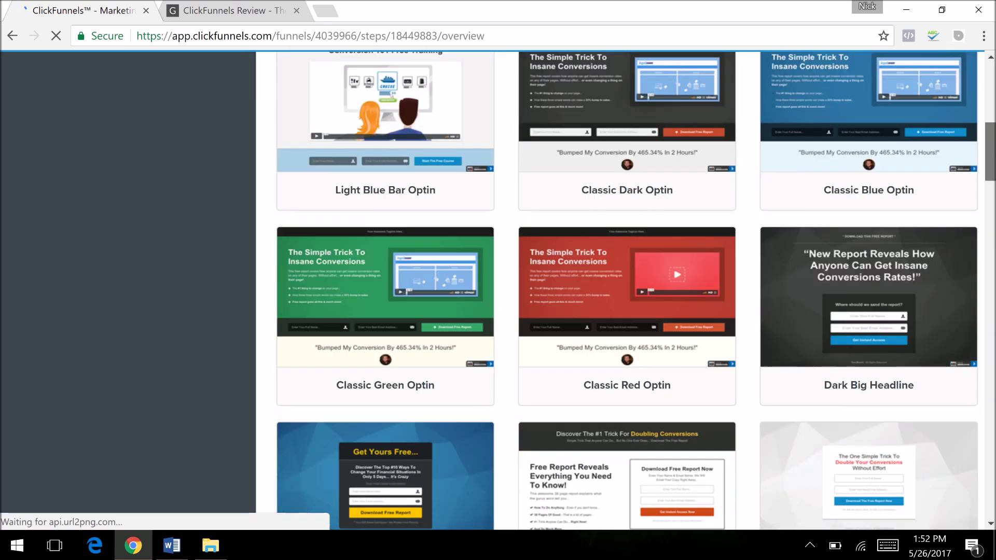
scroll(366, 265, "down", 20)
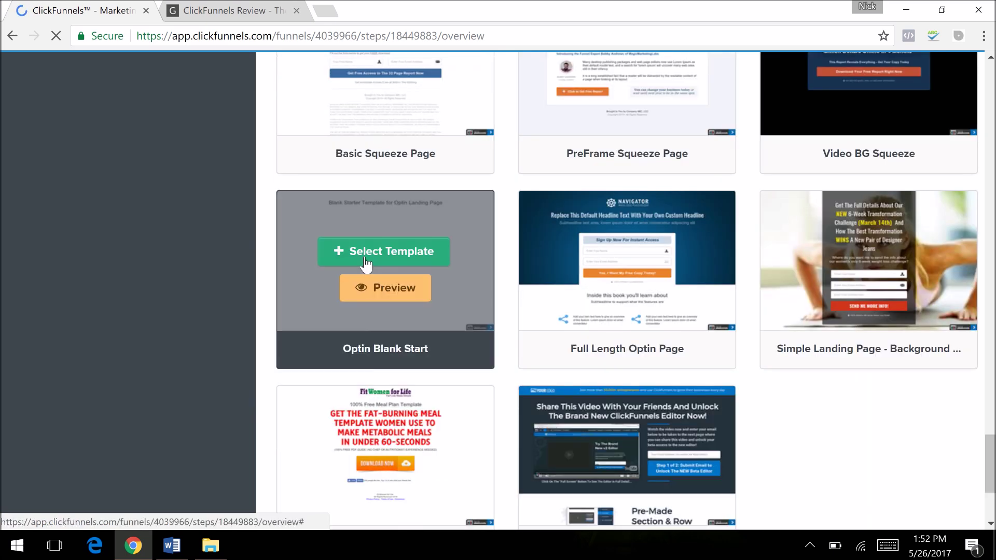
scroll(635, 290, "down", 1)
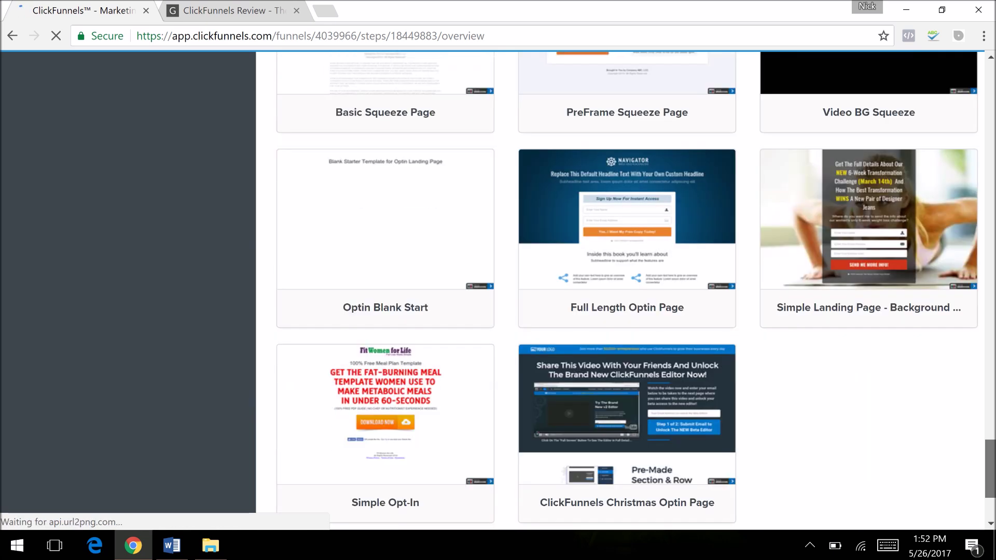
scroll(635, 290, "down", 1)
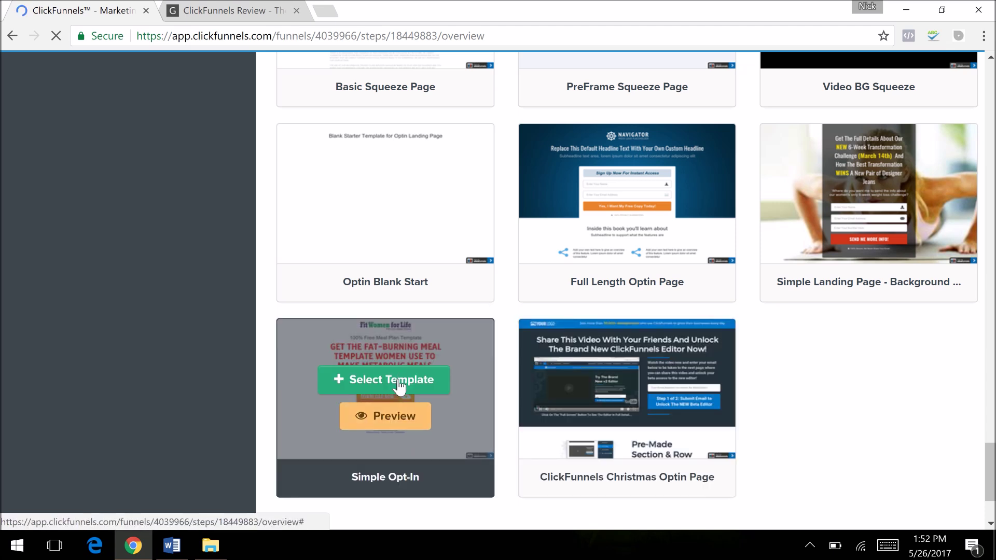
scroll(627, 290, "up", 15)
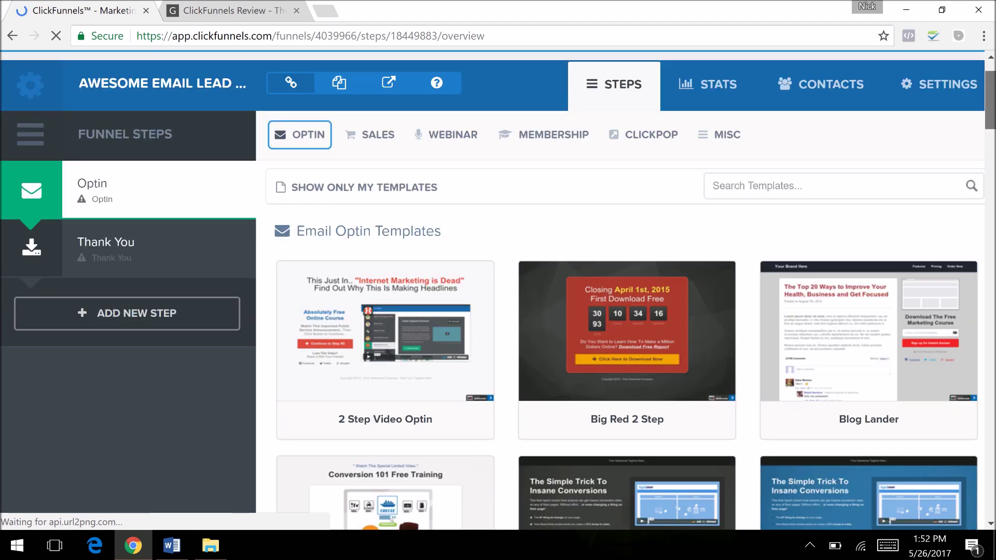
mouse_move(431, 327)
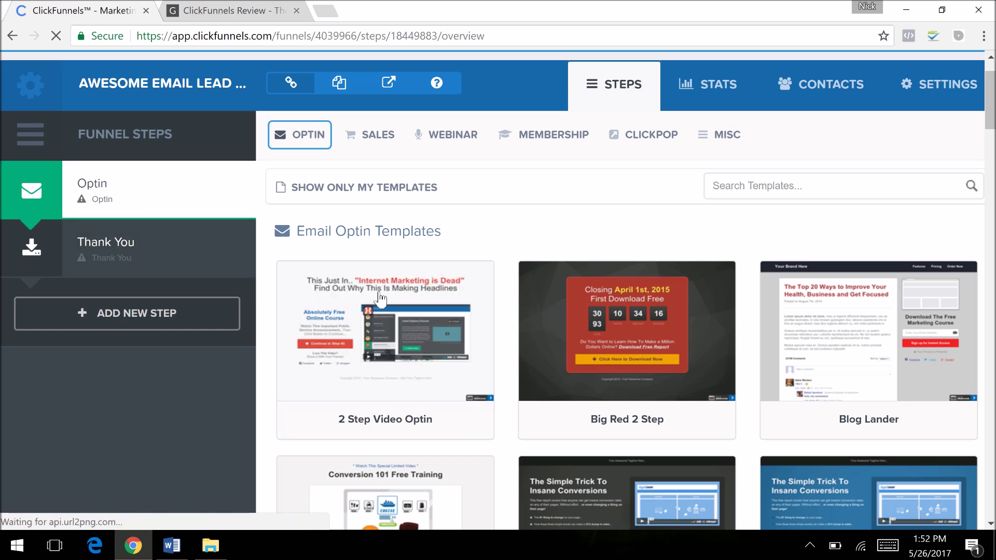
left_click(393, 320)
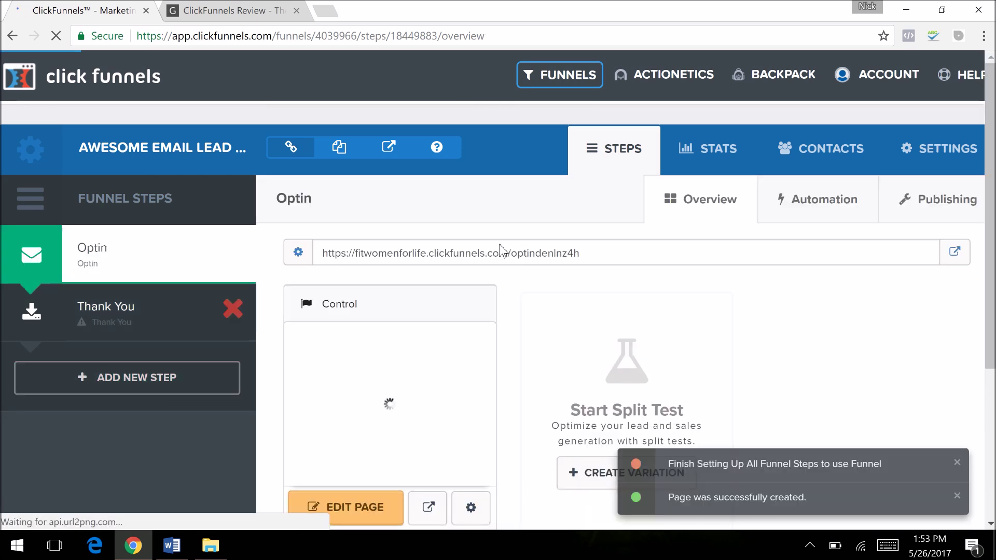
scroll(493, 404, "down", 1)
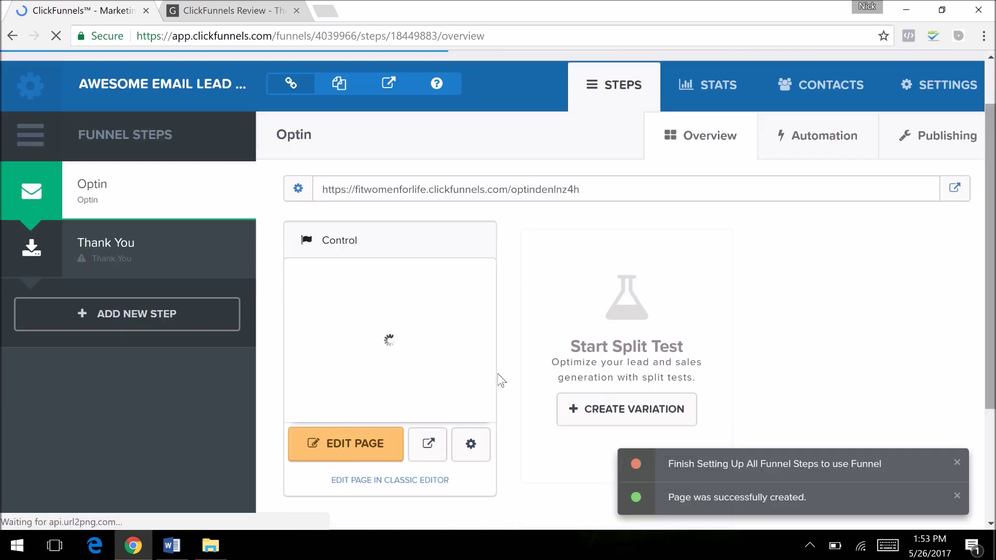
left_click(350, 449)
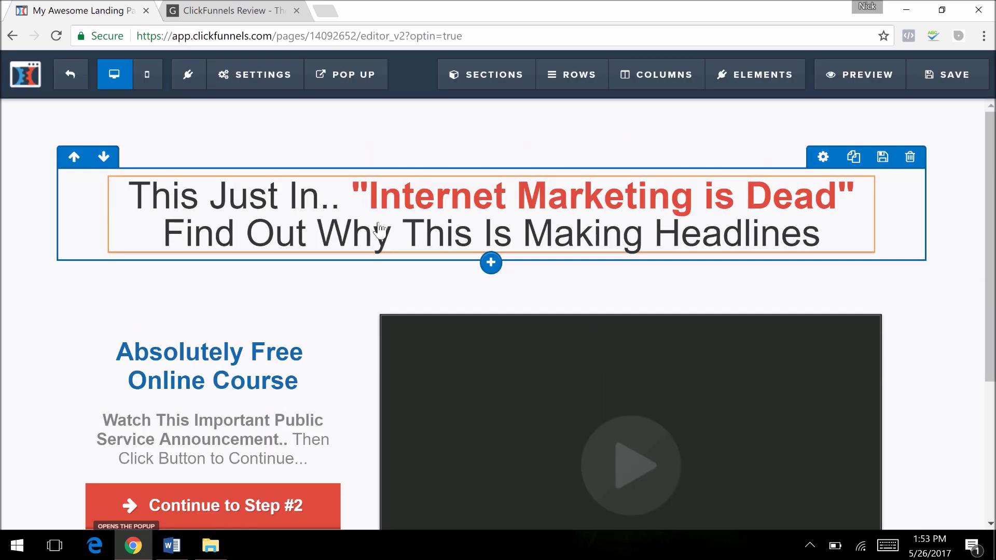
- Replace the headline's placeholder phrase with '12 Email Autoresponder Templates' and remove the trailing sentence
left_click(756, 215)
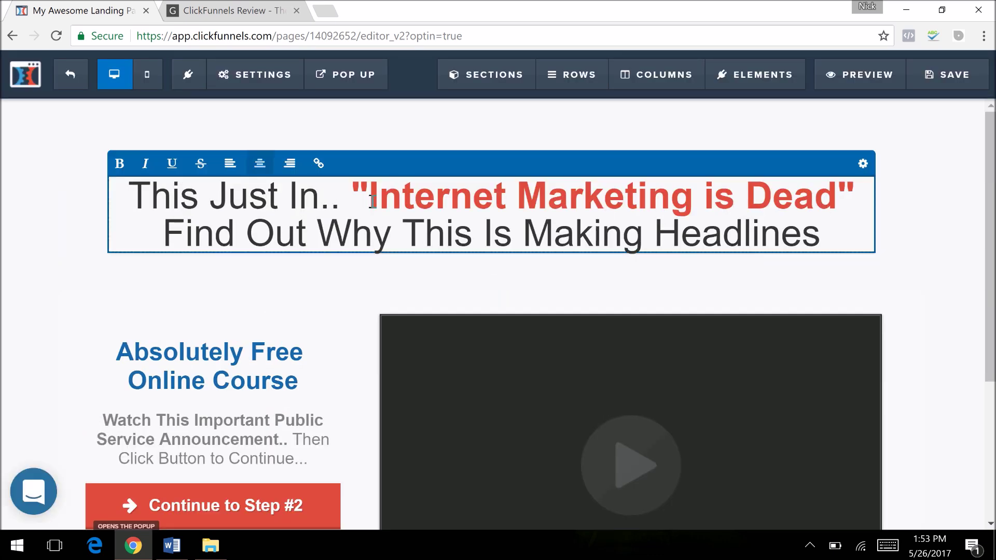
left_click_drag(837, 197, 392, 210)
key("BackSpace")
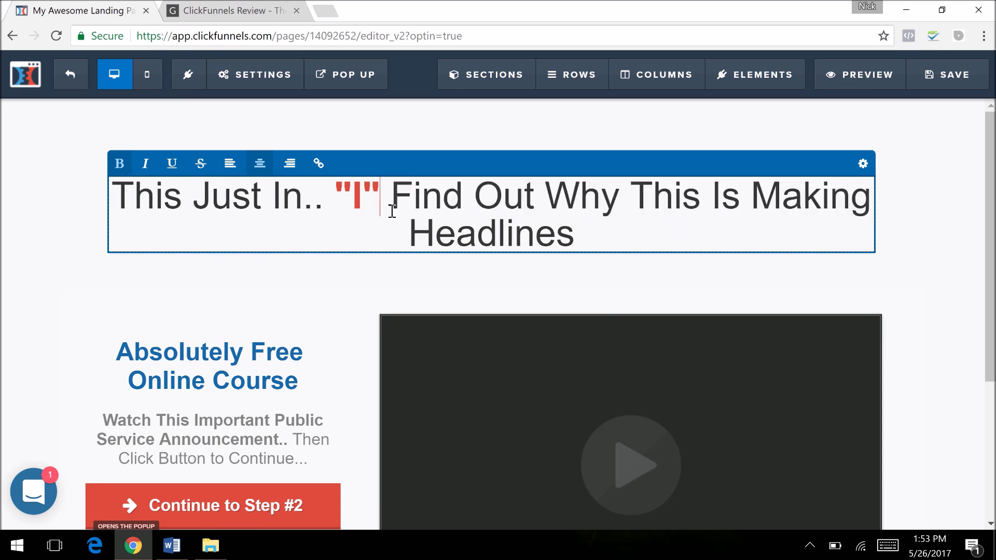
key("BackSpace")
key("BackSpace")
key("BackSpace")
key("BackSpace")
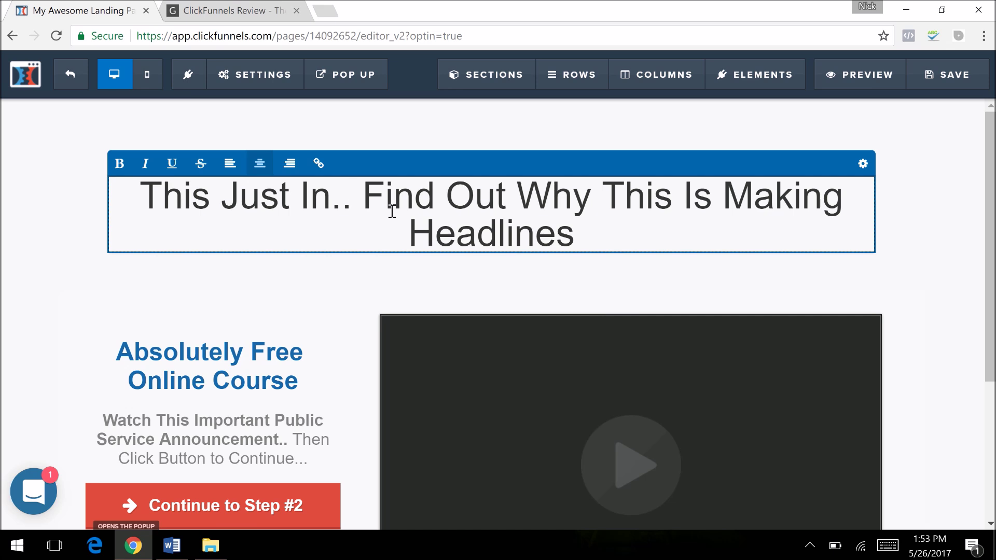
type("12 Email")
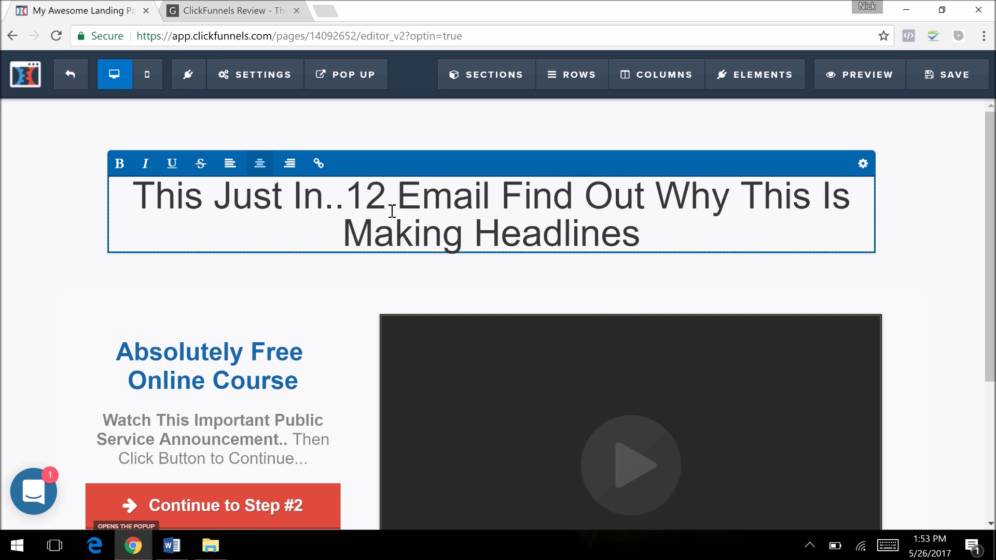
type(" Autoresponde")
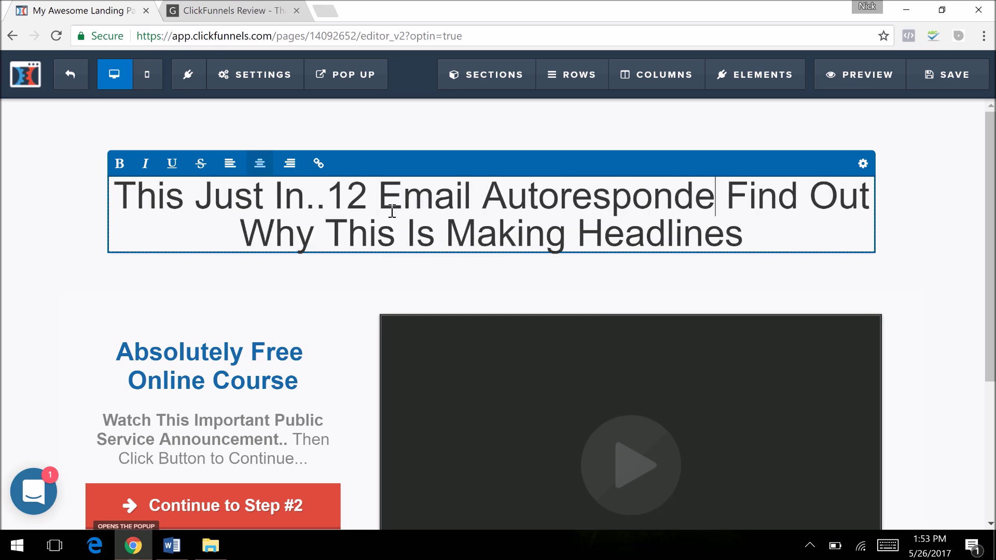
type("r Templates")
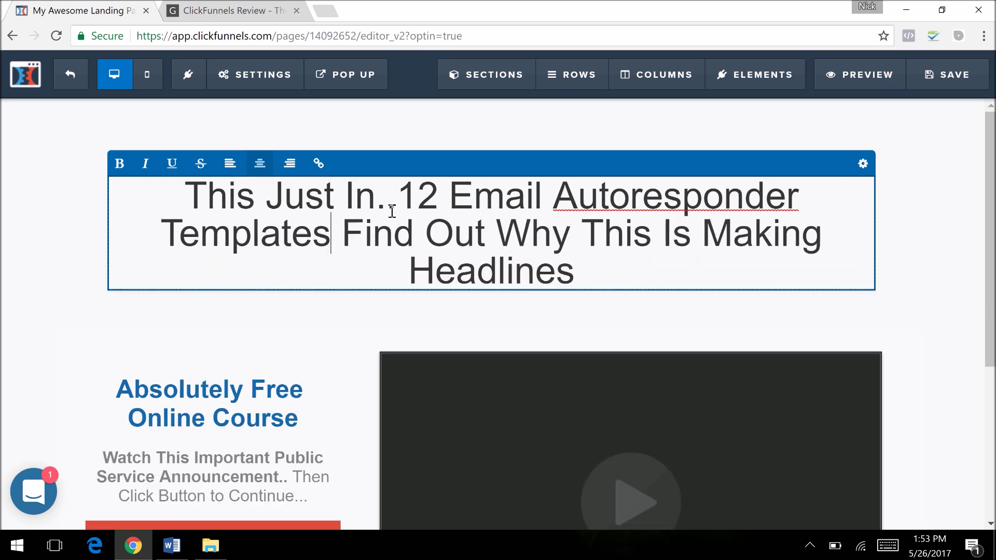
key("Delete")
key("Delete")
key("Delete")
key("Delete")
key("Delete")
key("Delete")
key("Delete")
key("Delete")
key("Delete")
key("Delete")
key("Delete")
key("Delete")
key("Delete")
key("Delete")
key("Delete")
key("Delete")
key("Delete")
key("Delete")
key("Delete")
key("Delete")
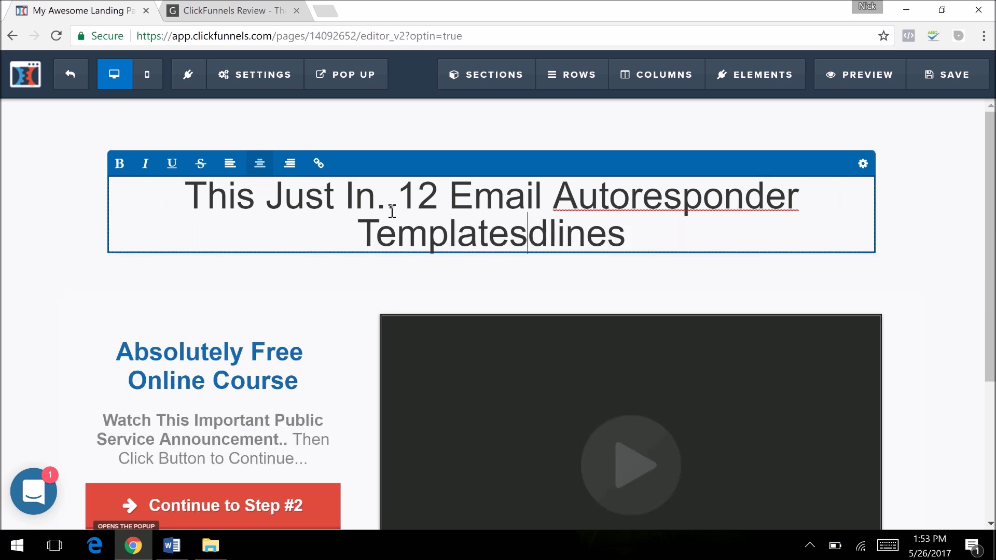
scroll(620, 358, "down", 1)
scroll(617, 347, "down", 1)
- Check the video element's source options, keeping it on Vimeo
left_click(617, 346)
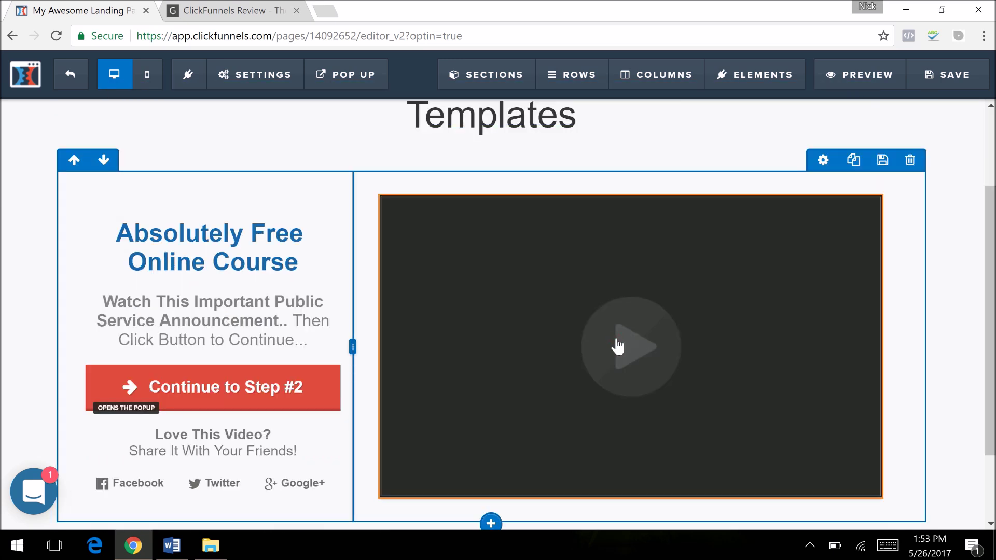
left_click(827, 328)
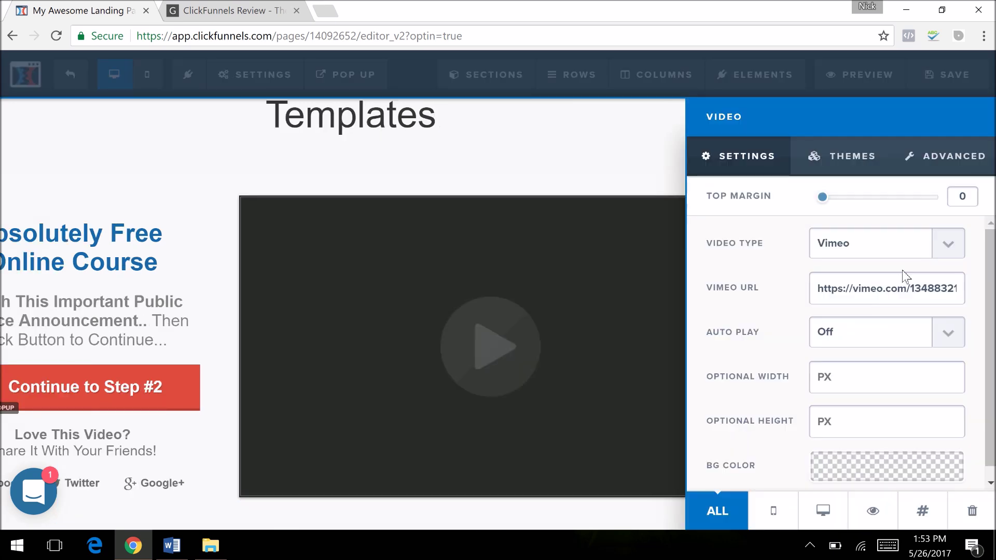
double_click(872, 290)
left_click(933, 249)
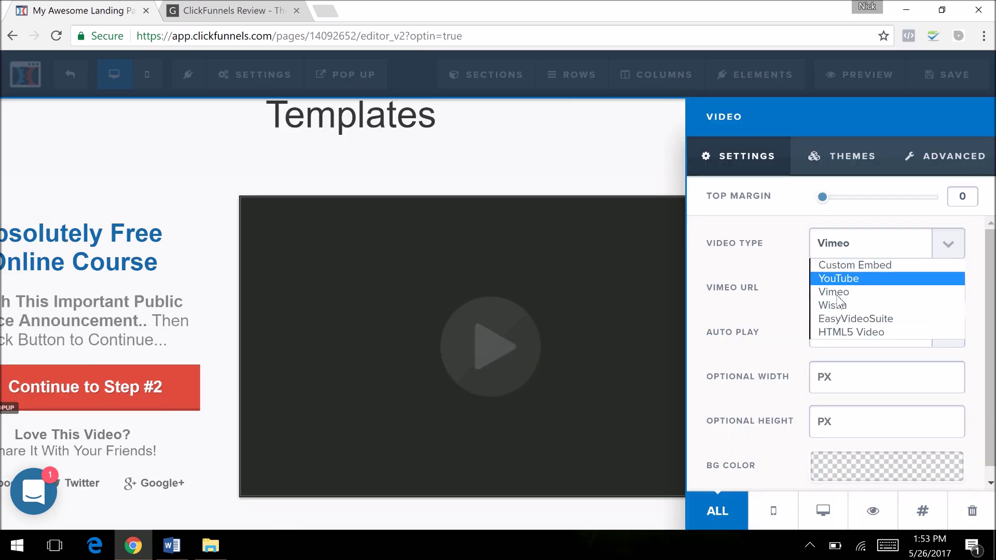
left_click(409, 302)
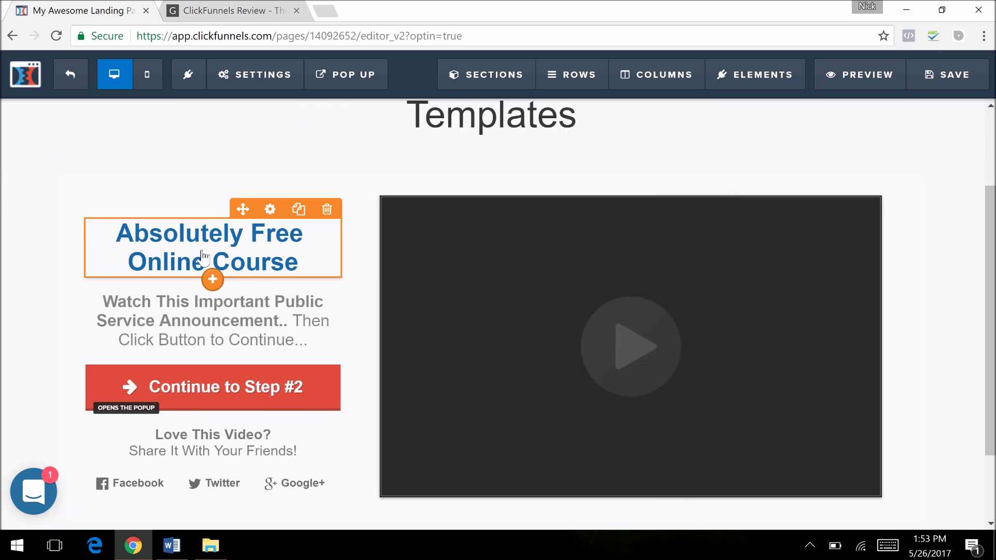
- Select the Absolutely Free Online Course heading, the Continue to Step #2 button, then the main headline
left_click(202, 257)
left_click(257, 382)
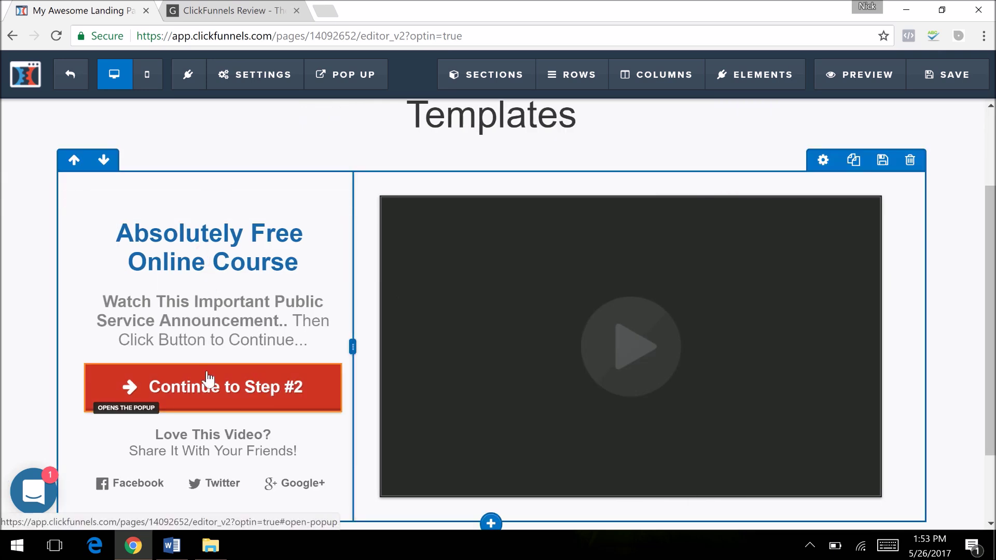
left_click(347, 149)
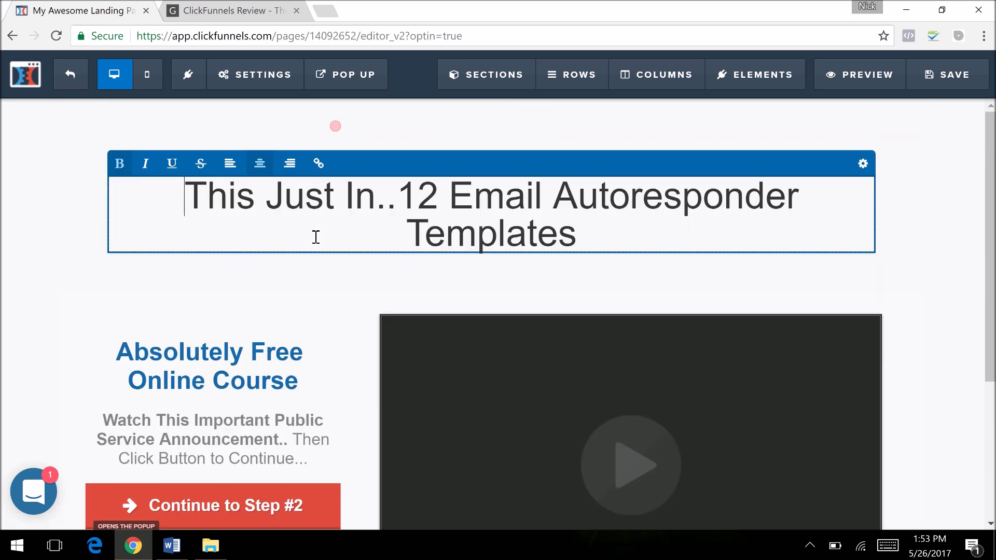
scroll(308, 413, "down", 3)
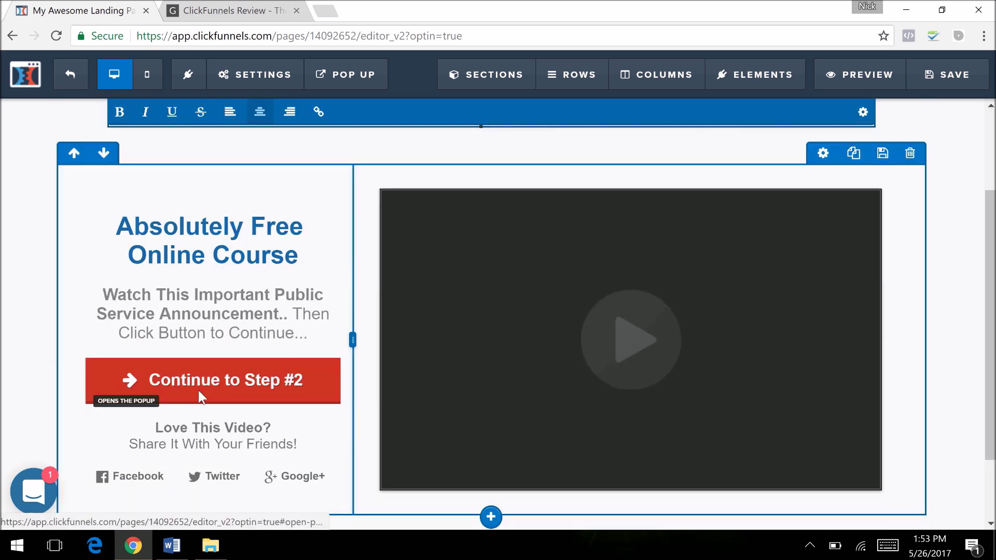
- View the page's email integration settings without changing them
mouse_move(259, 75)
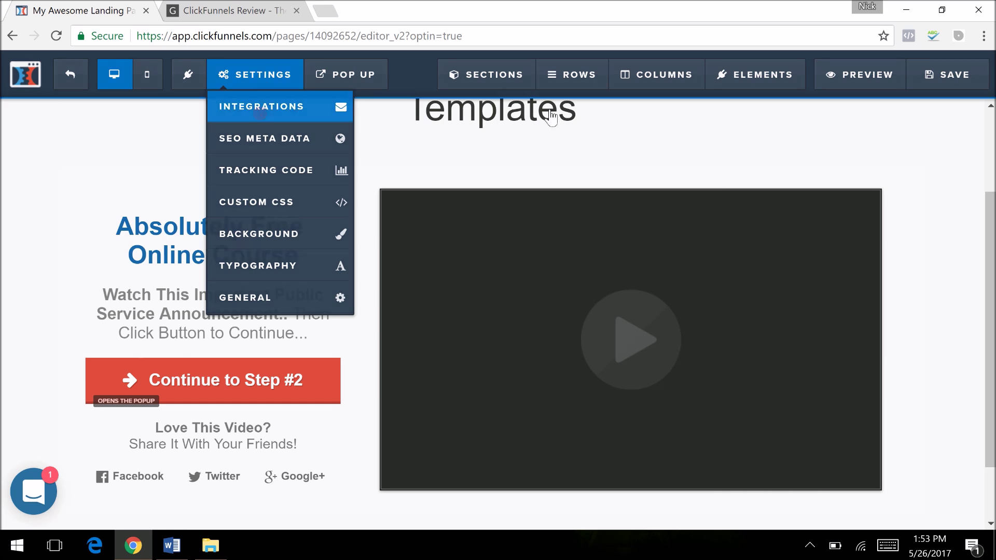
left_click(262, 120)
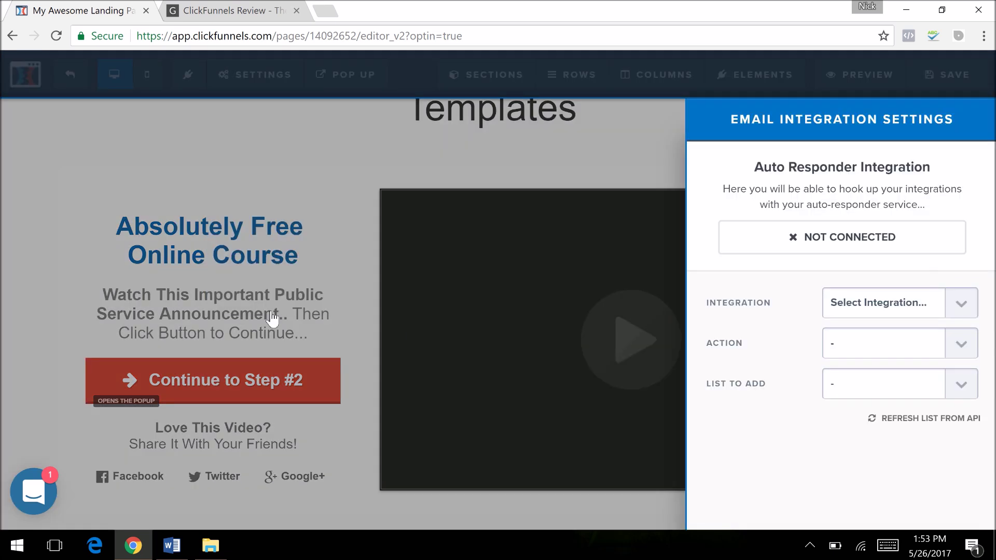
left_click(350, 139)
- Set the page's SEO meta title to 'Email Autoreseponder'
mouse_move(261, 77)
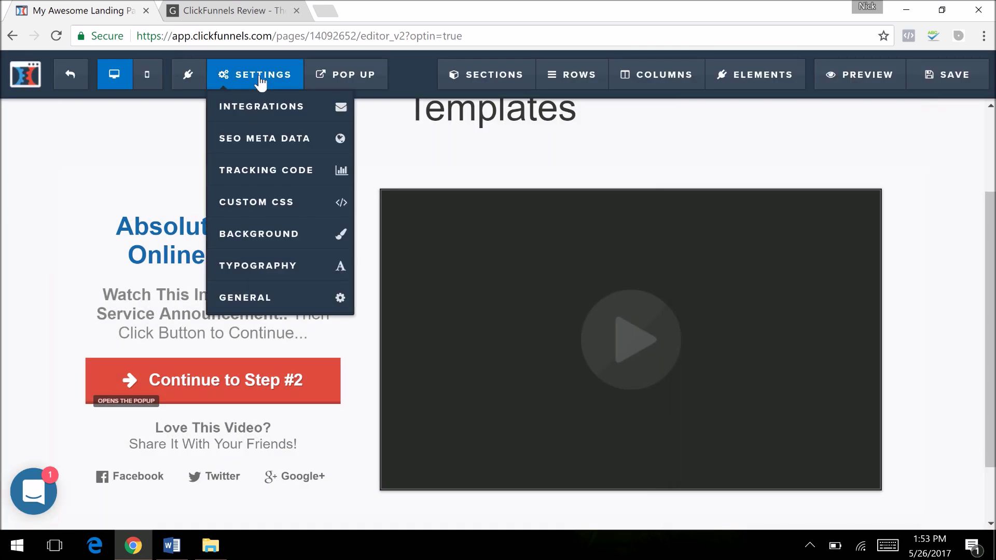
left_click(280, 135)
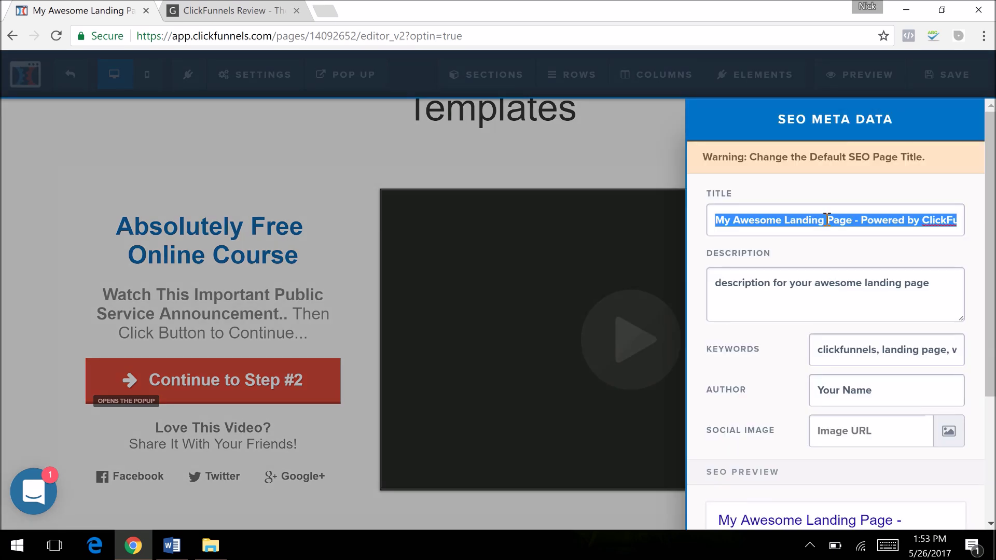
type("Email")
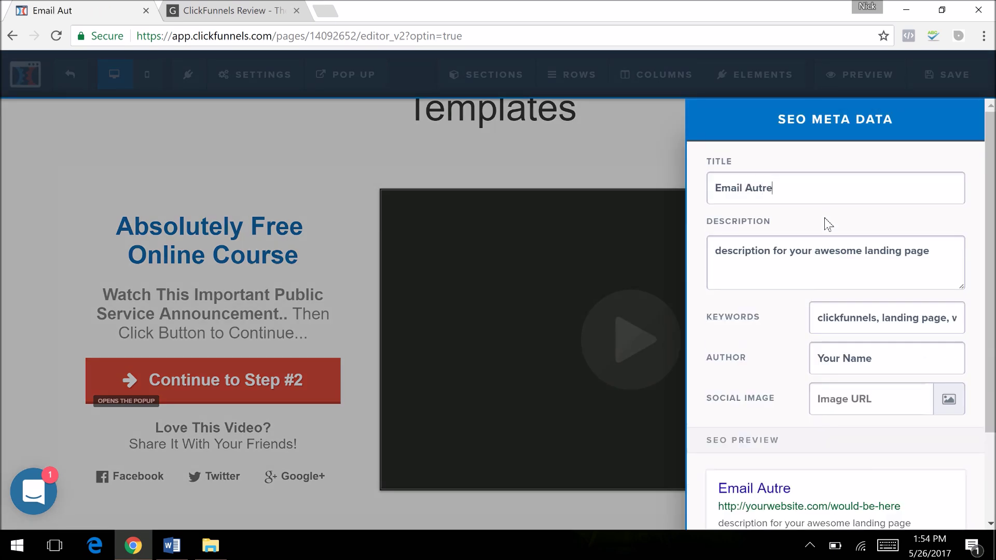
type(" Autoreseponder")
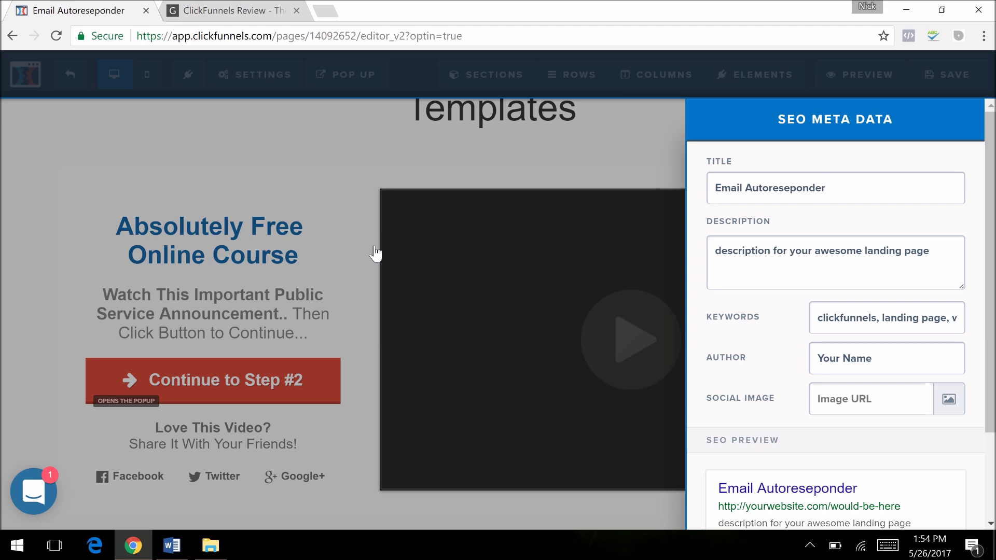
left_click(228, 215)
left_click(246, 77)
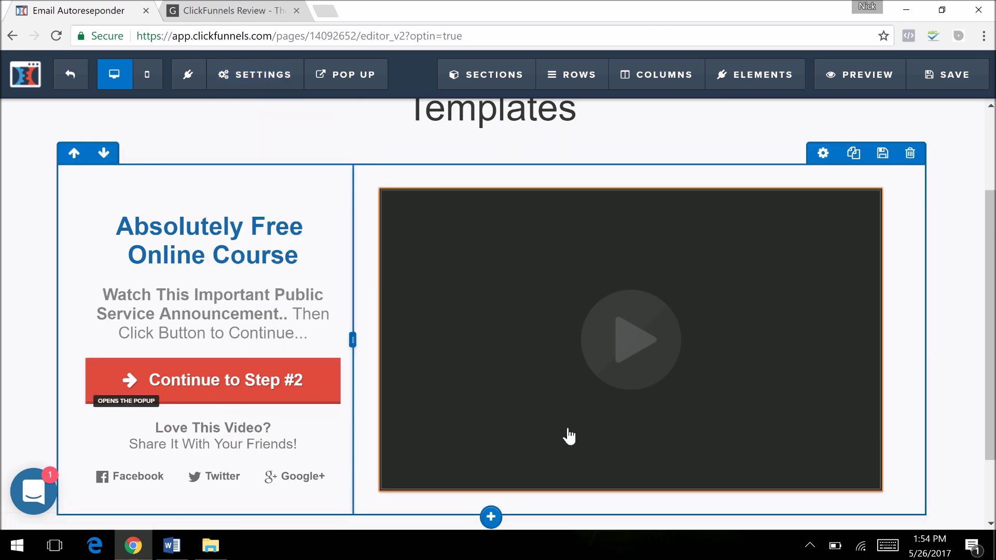
- Add an image element under the headline using the Weight Loss picture from the library
scroll(527, 471, "up", 2)
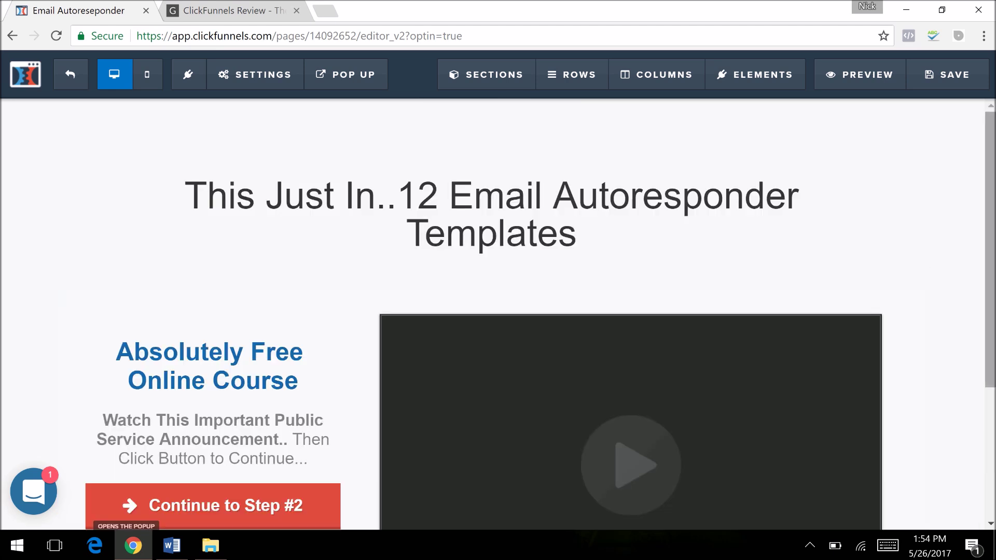
scroll(528, 471, "down", 4)
scroll(404, 258, "up", 4)
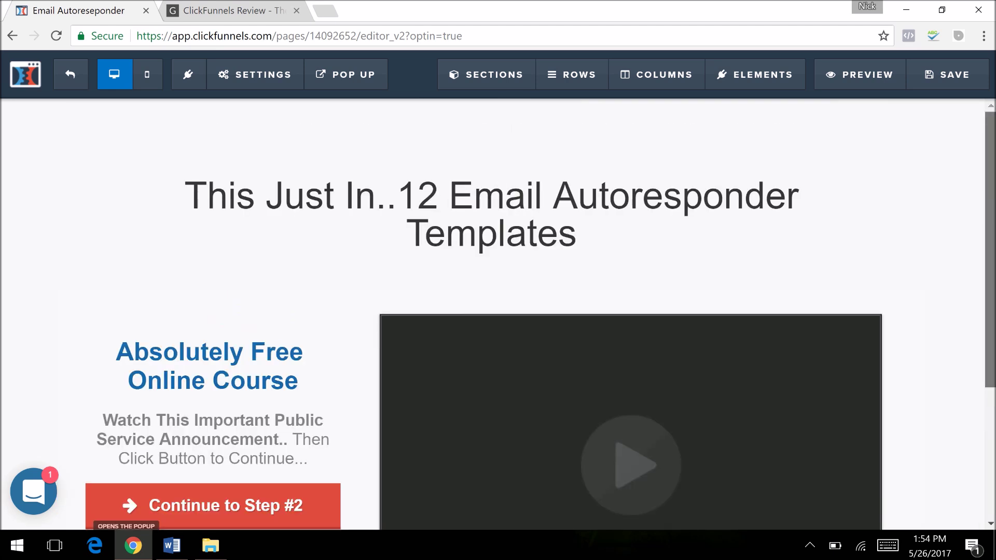
left_click(490, 254)
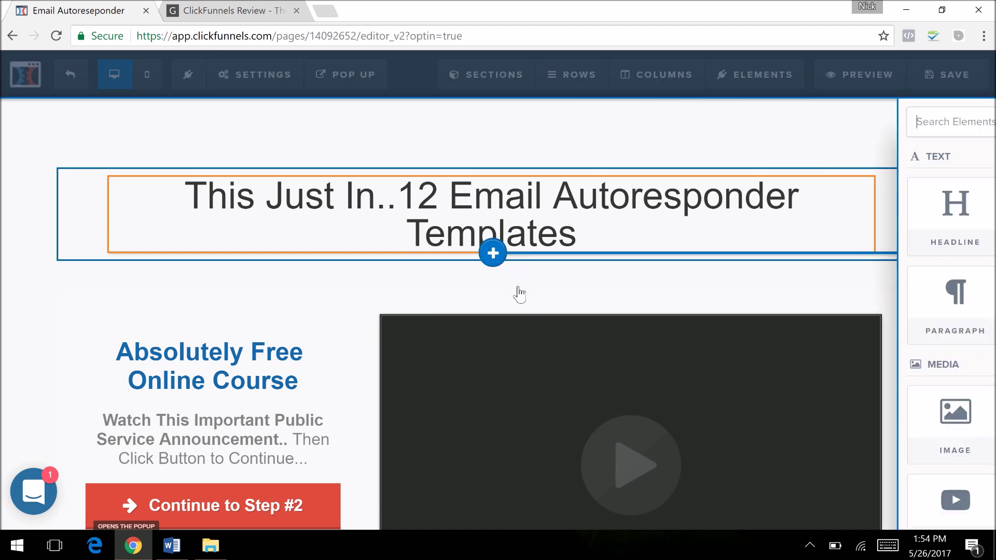
left_click(749, 414)
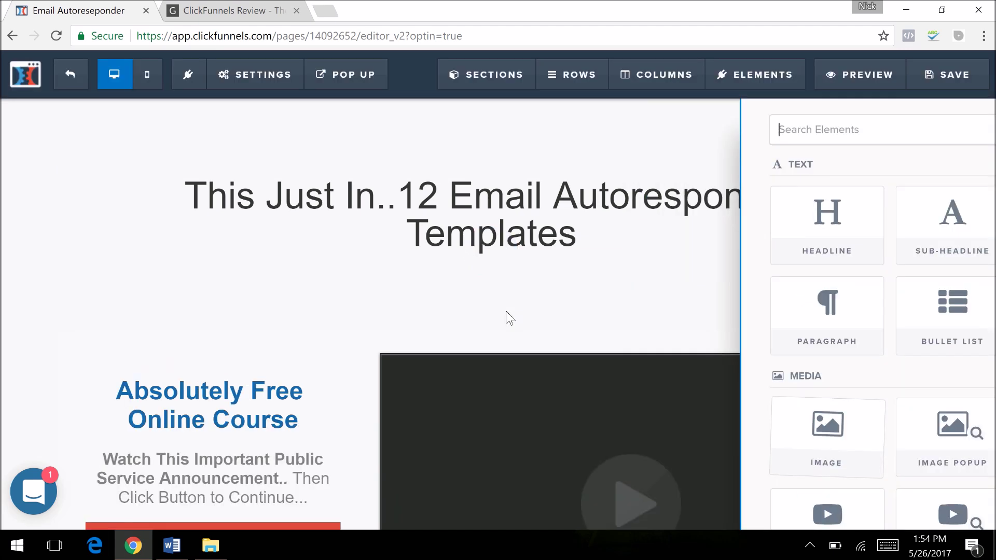
left_click(527, 300)
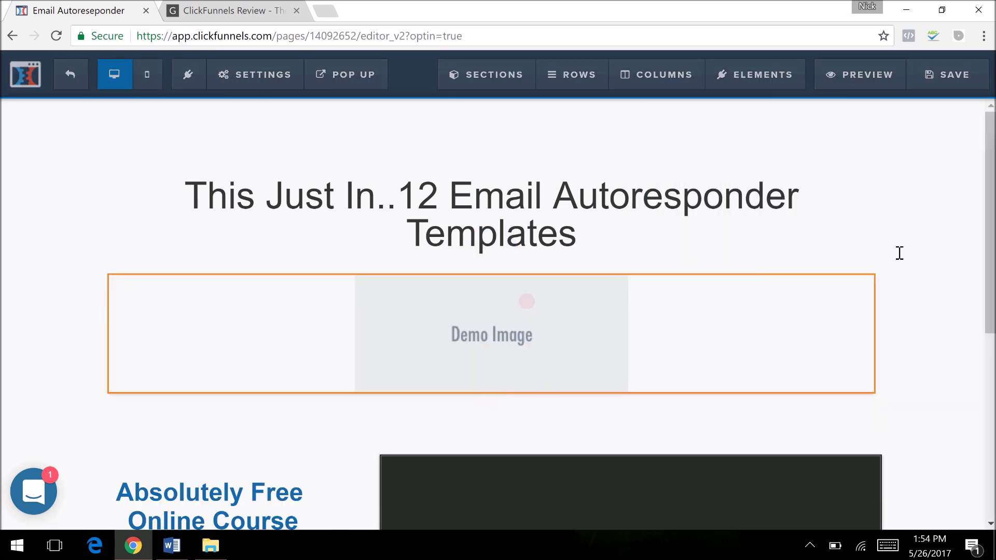
left_click(462, 295)
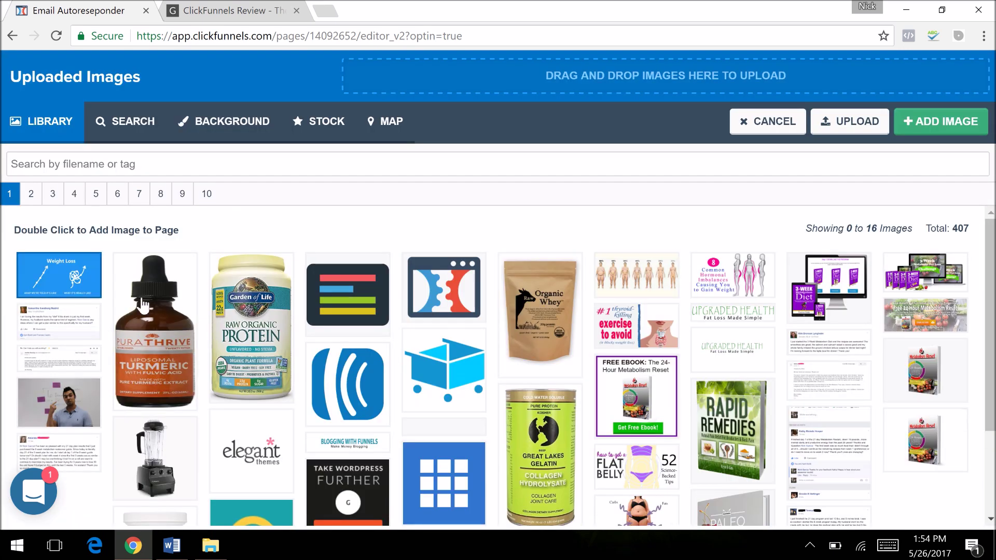
left_click(58, 275)
left_click(928, 121)
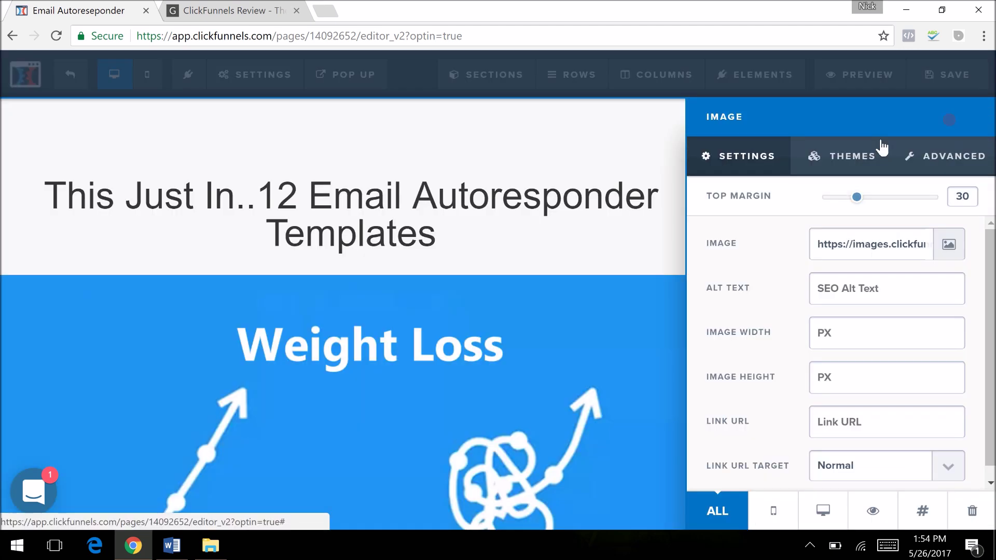
- Set the image width to 150 px
left_click(850, 337)
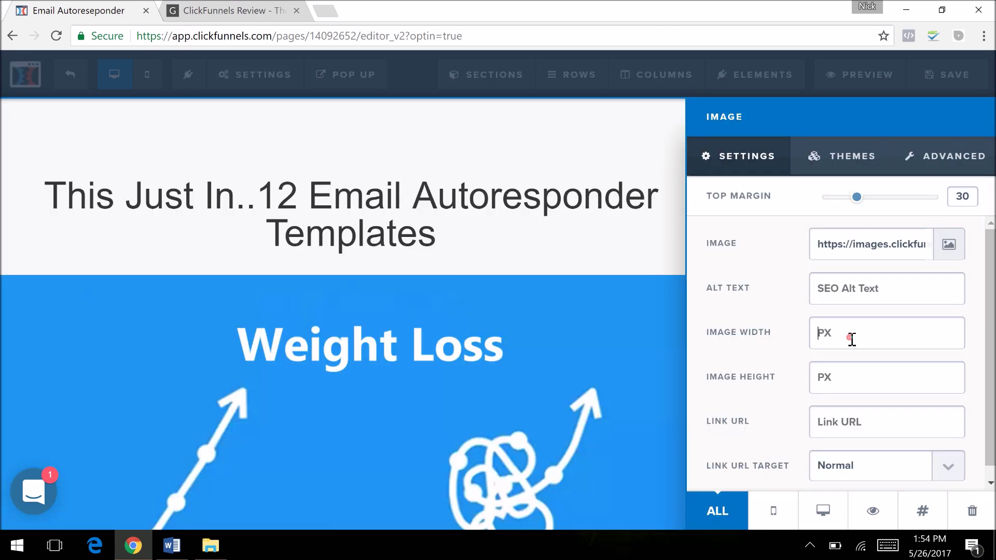
type("15")
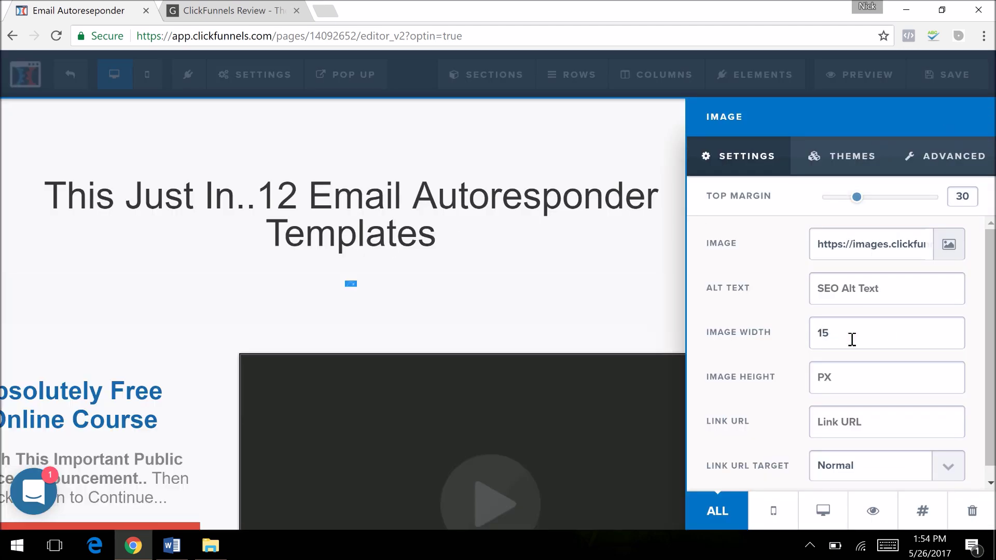
type("0")
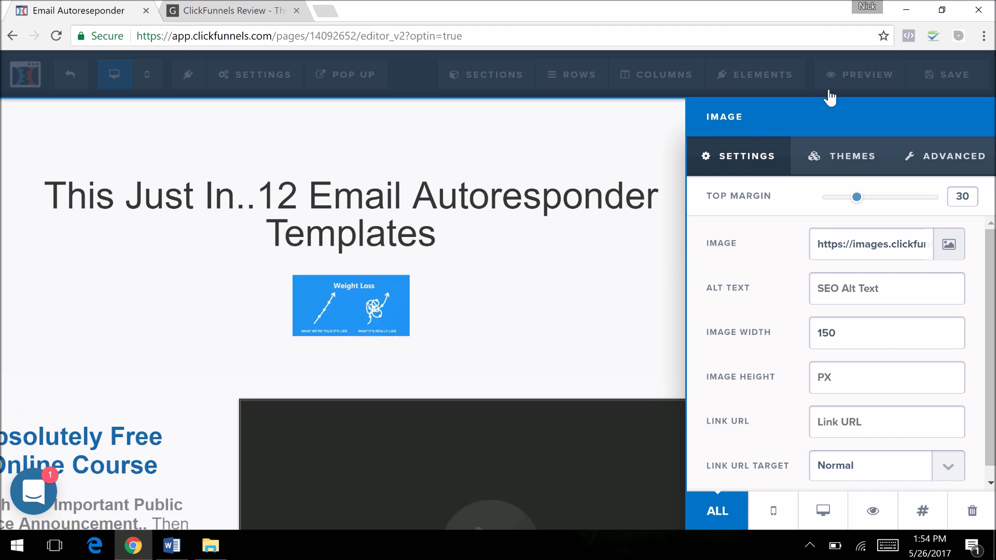
left_click(624, 169)
- Save the opt-in page, close its preview tab, and exit to the funnel overview
left_click(922, 79)
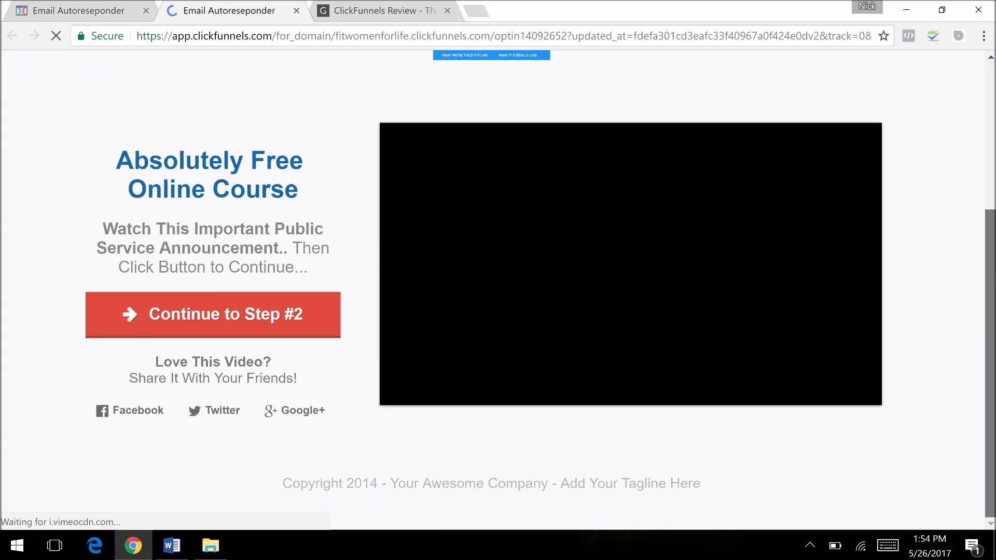
scroll(376, 199, "up", 3)
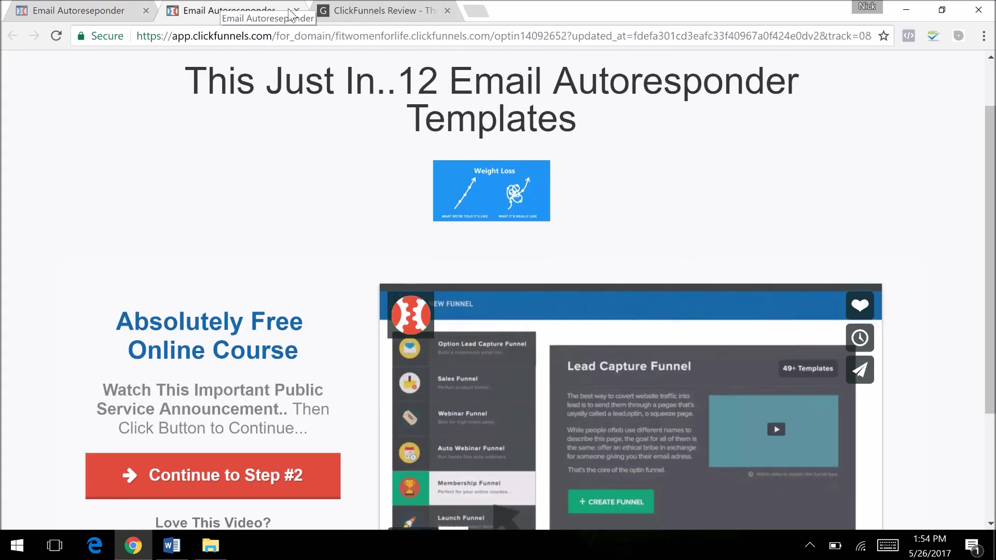
left_click(297, 10)
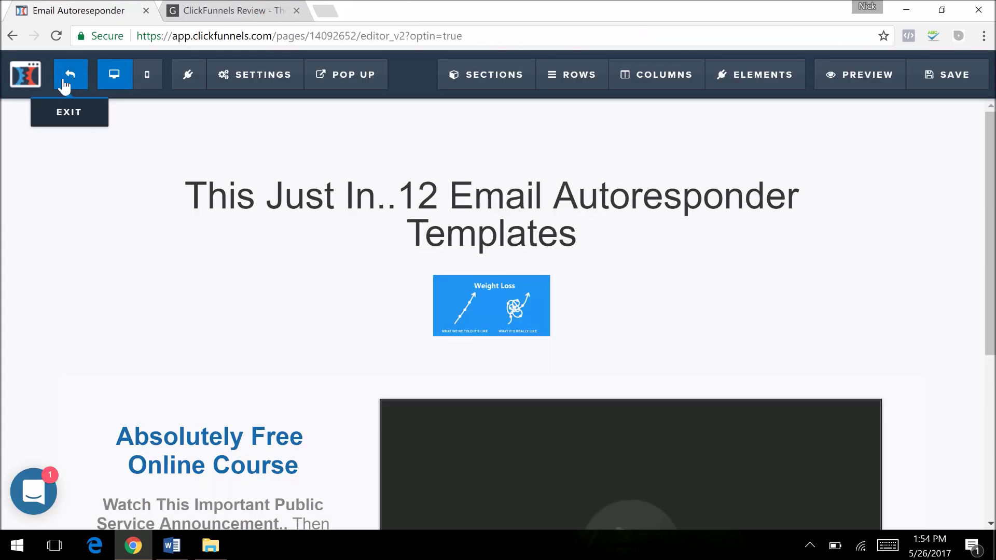
left_click(64, 83)
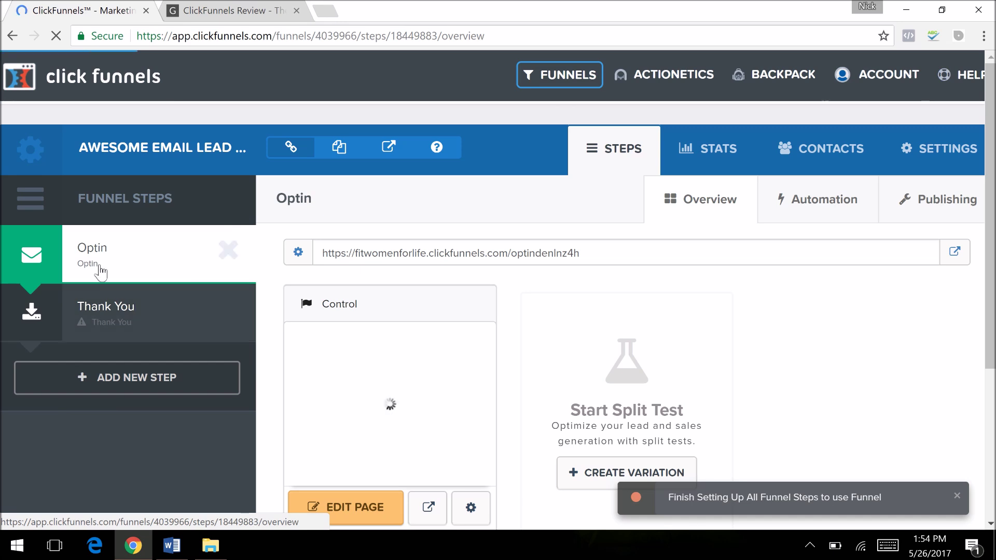
- Create a new funnel step named 'Sales PAges'
left_click(146, 378)
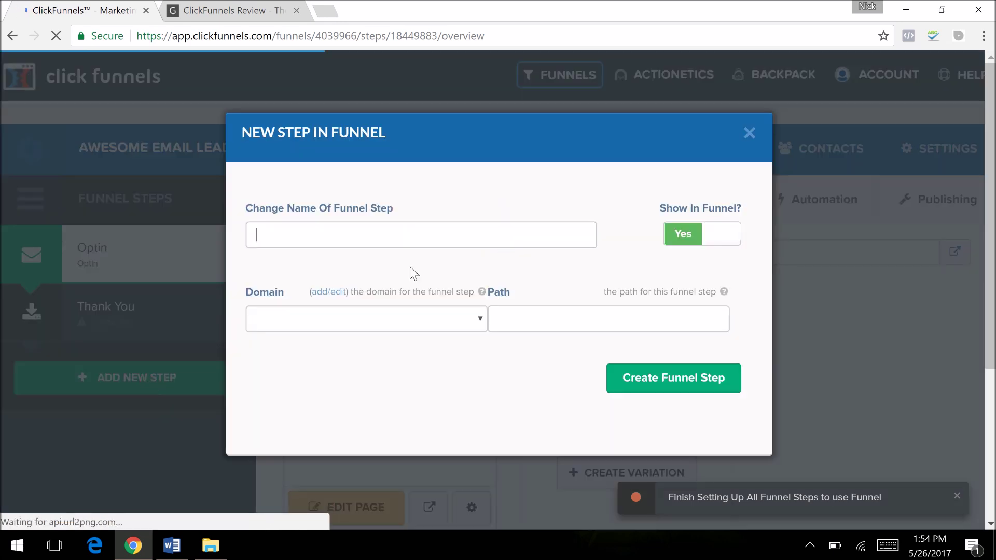
type("Sales PAges")
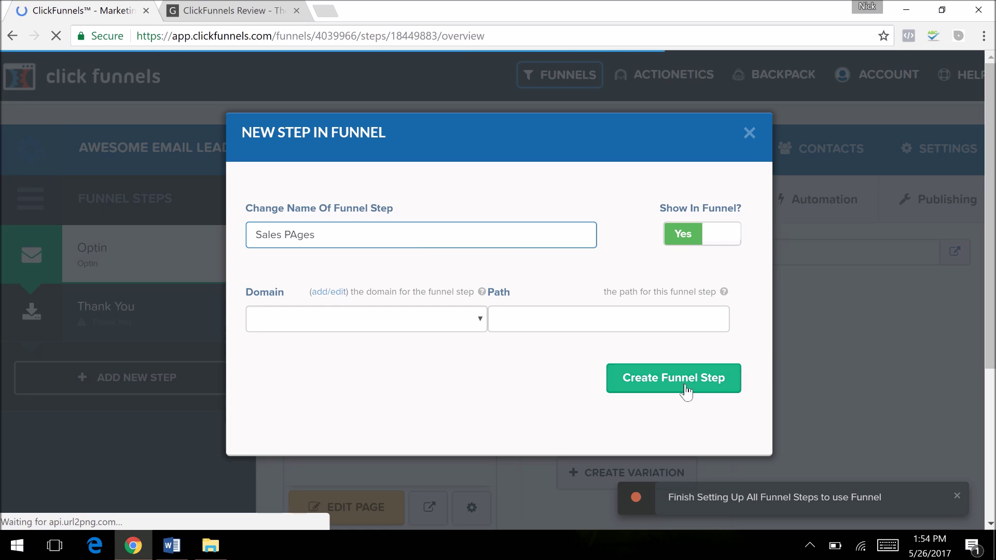
left_click(684, 388)
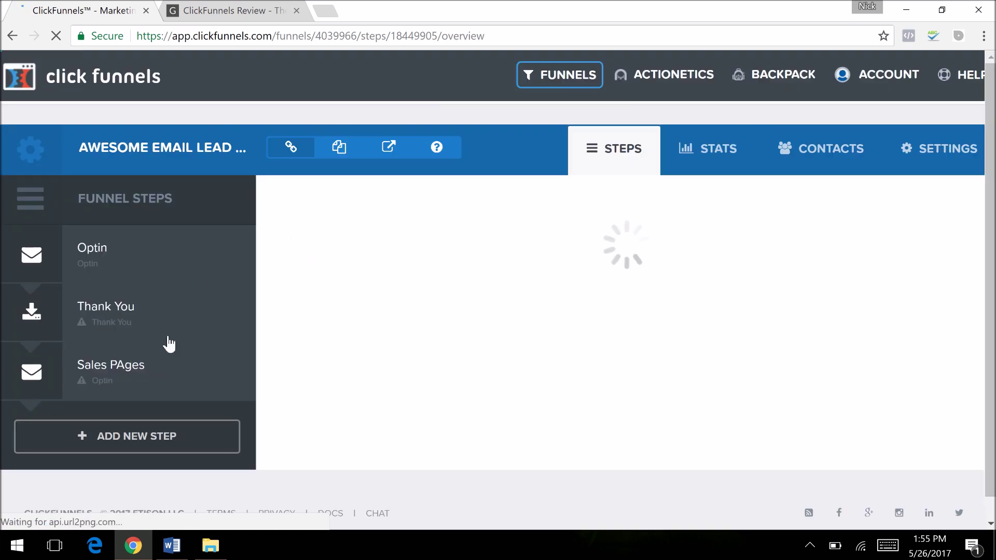
- Build the step from the Skinny VSL sales page template, open it in the editor, then exit
left_click(371, 206)
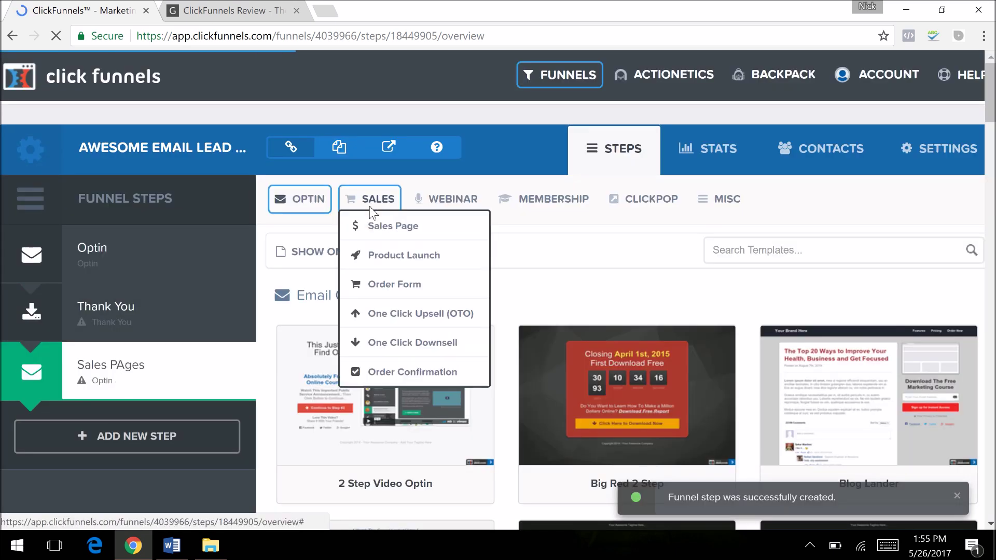
left_click(375, 223)
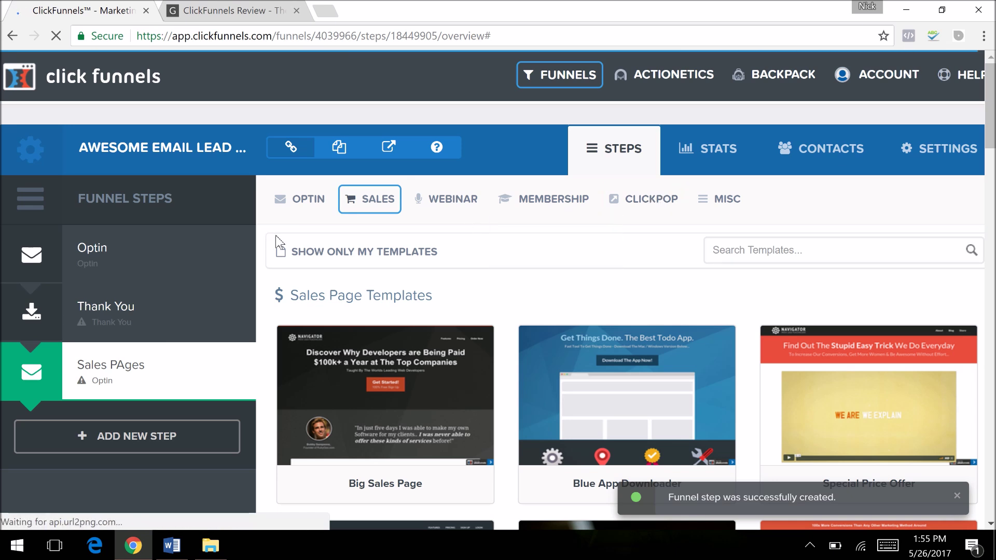
scroll(498, 290, "down", 1)
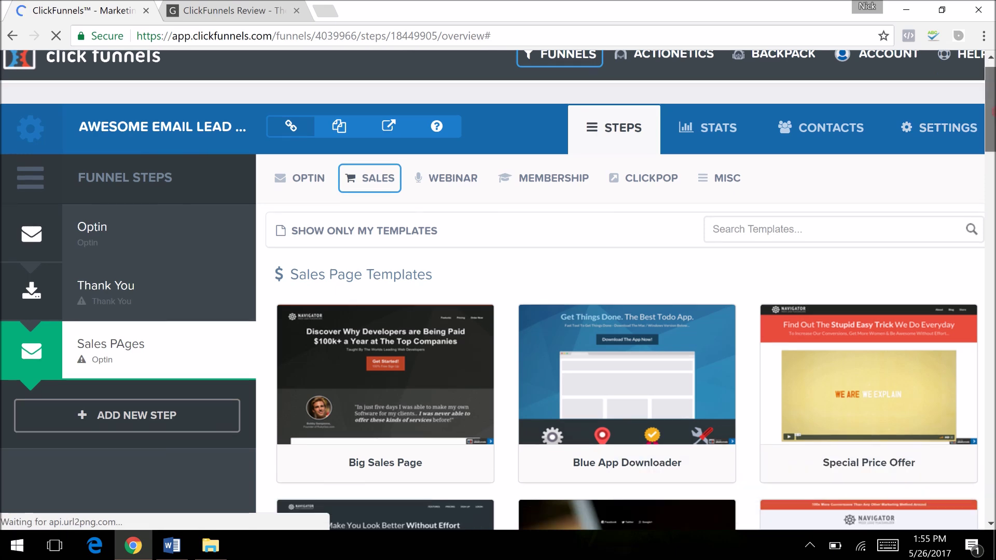
scroll(627, 290, "down", 4)
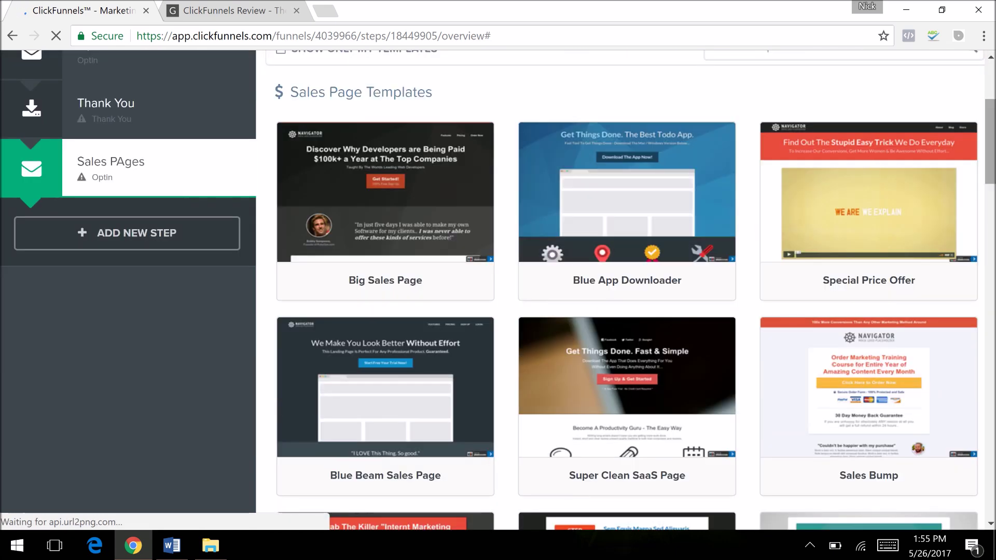
scroll(674, 249, "down", 6)
scroll(703, 248, "down", 4)
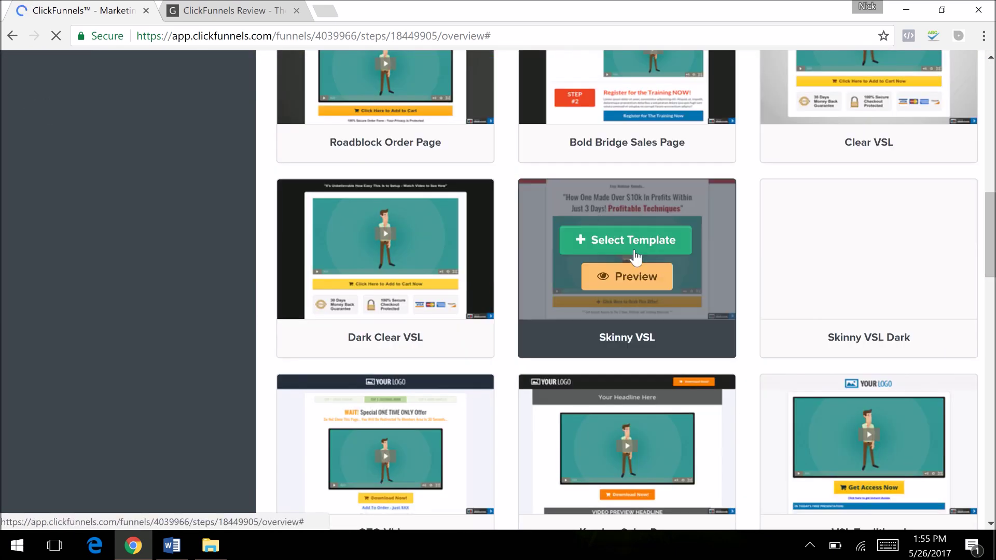
left_click(635, 254)
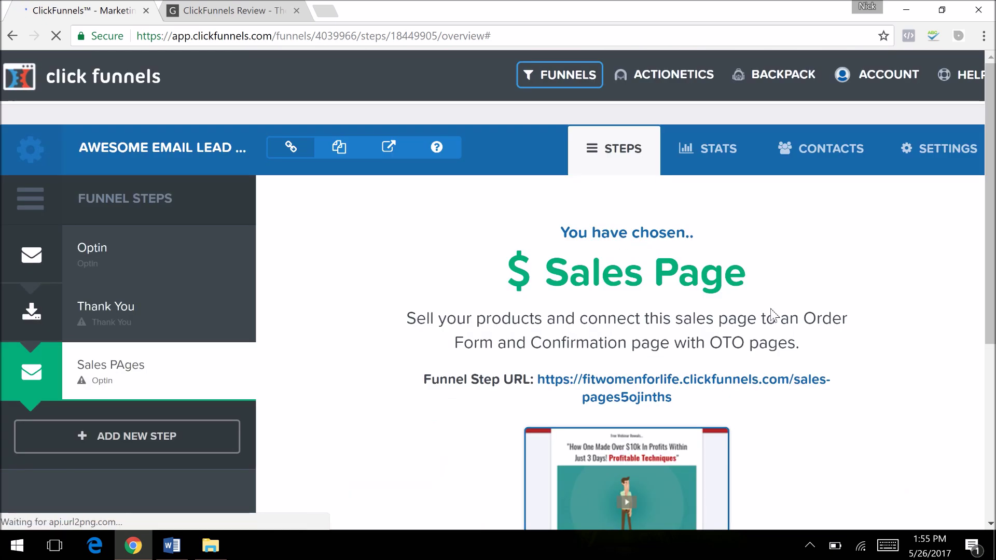
scroll(964, 342, "down", 1)
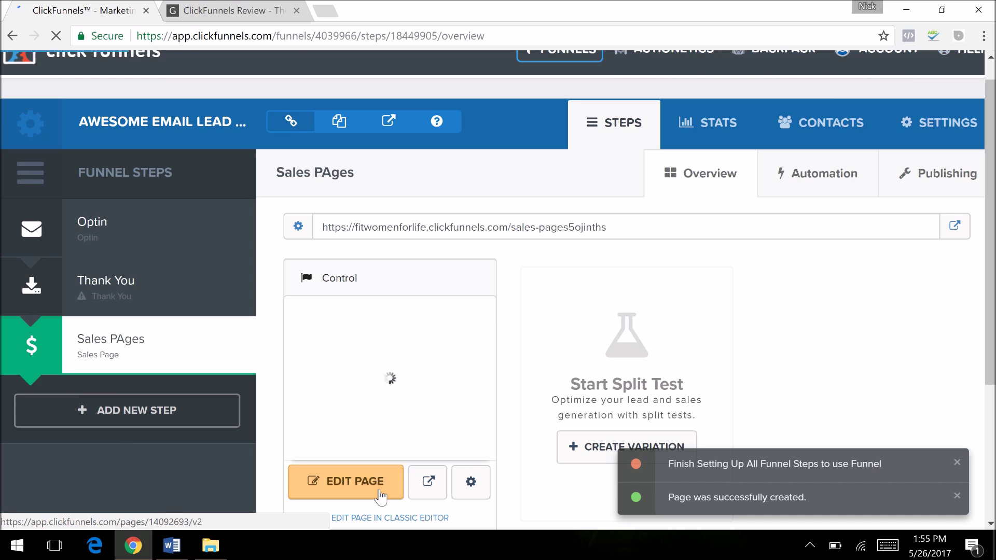
left_click(380, 493)
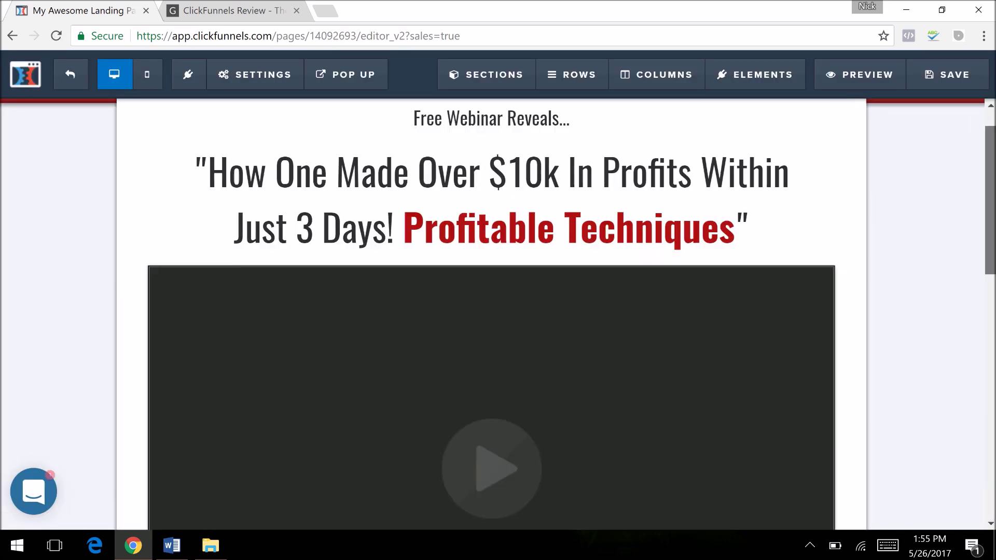
left_click(78, 72)
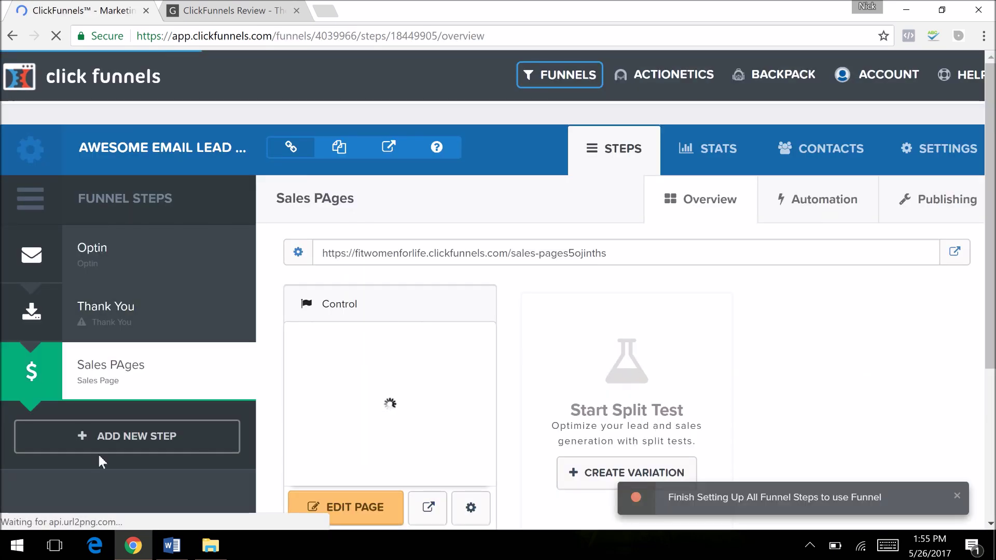
- Create a new funnel step named 'Order Form'
left_click(138, 430)
type("Order Form")
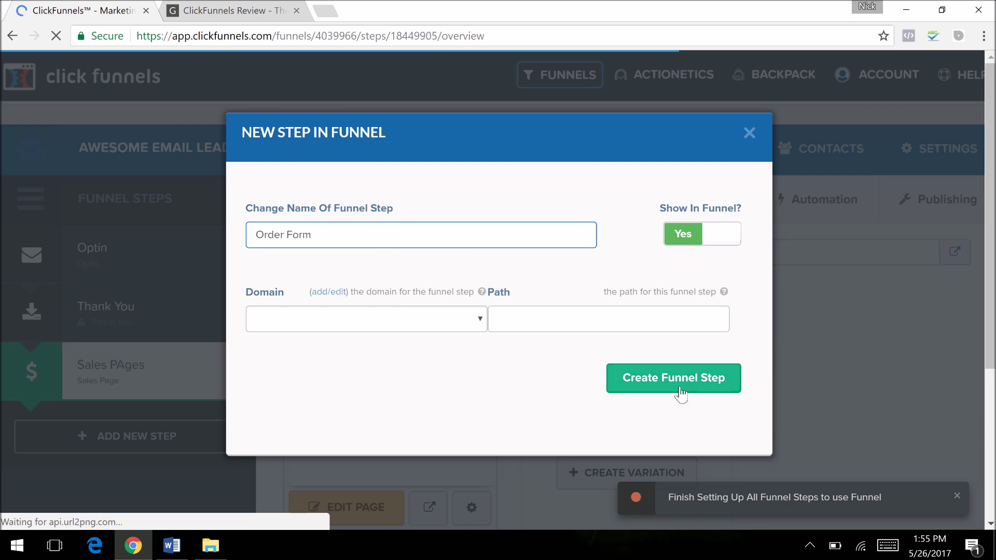
left_click(675, 389)
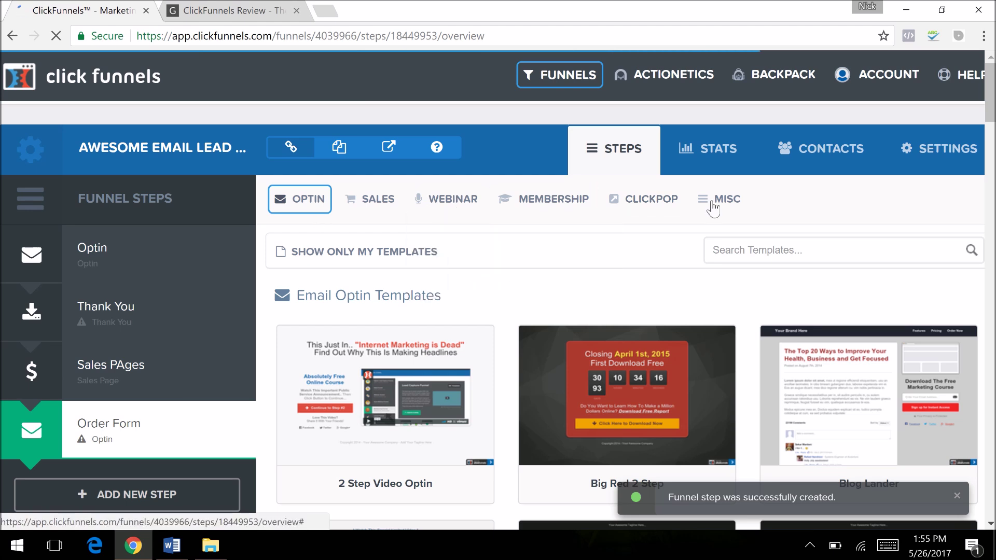
- Build the step from the Training / Webinar Order Form template, then exit the editor
mouse_move(375, 205)
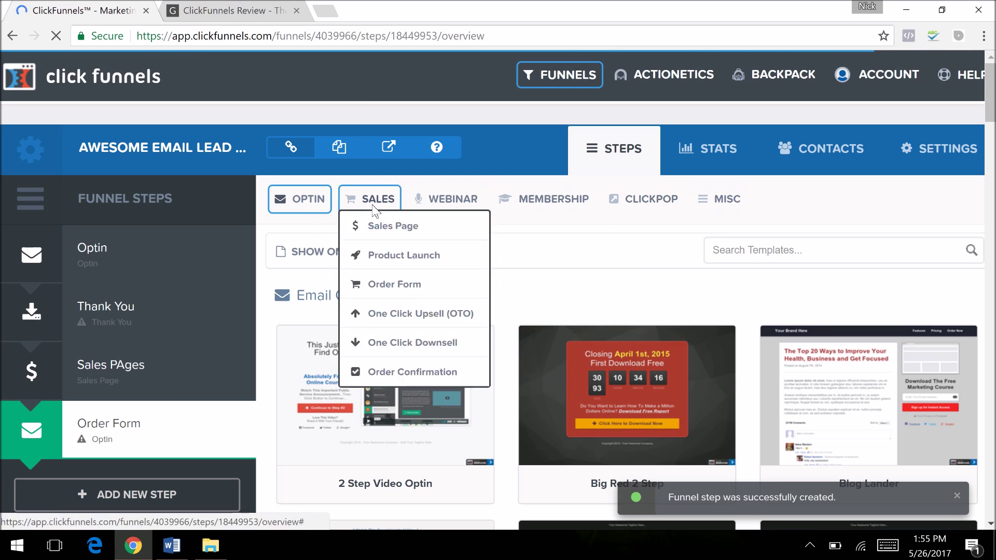
left_click(384, 285)
scroll(520, 327, "down", 2)
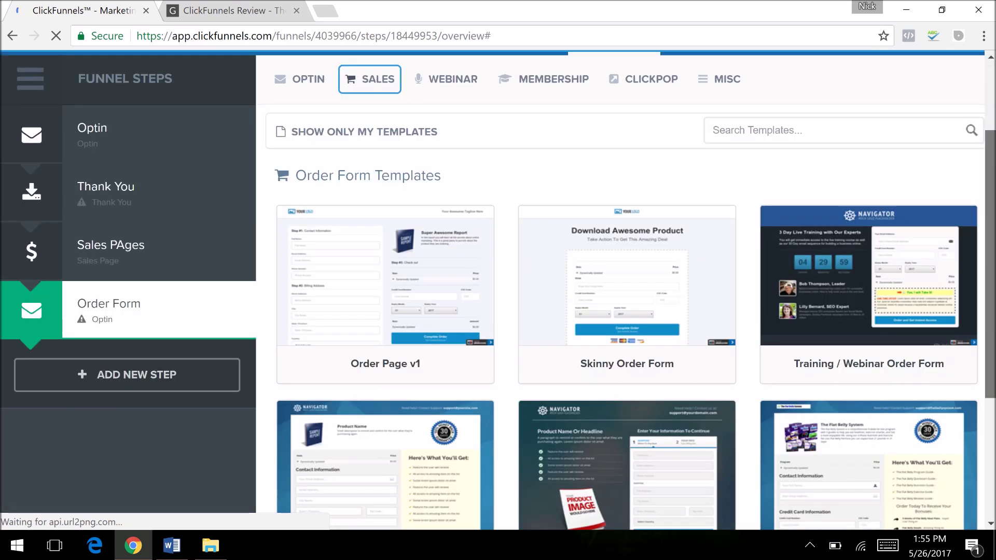
scroll(520, 327, "down", 1)
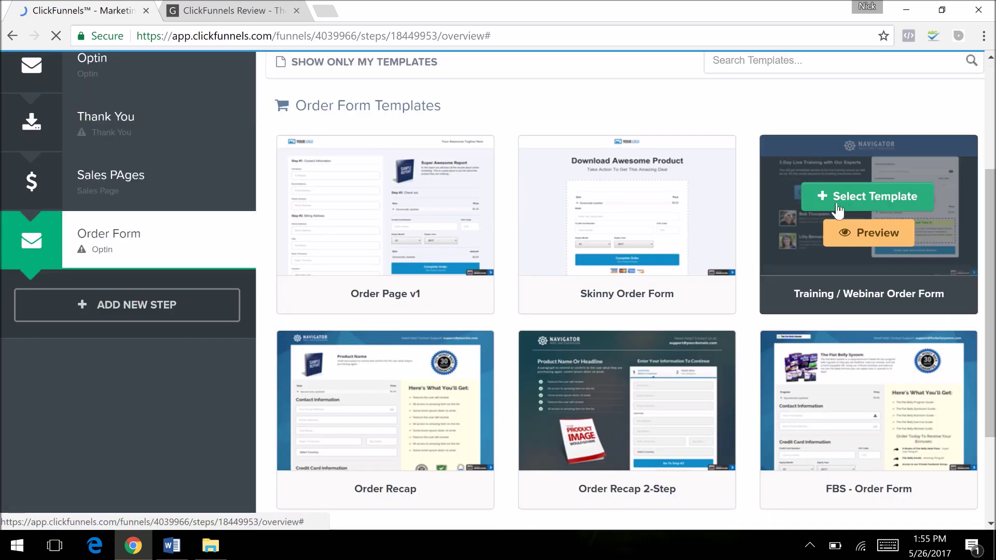
left_click(856, 199)
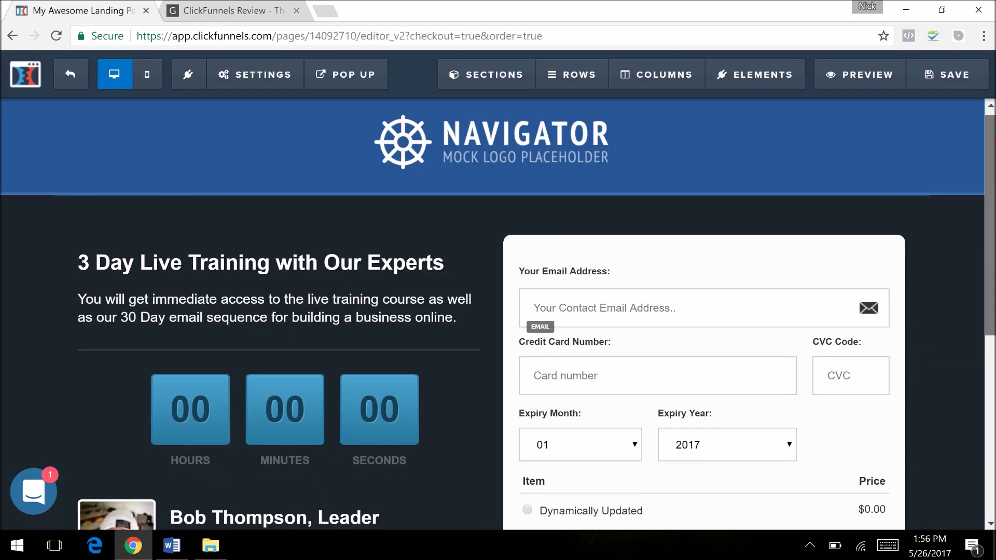
scroll(596, 228, "down", 6)
scroll(597, 229, "up", 4)
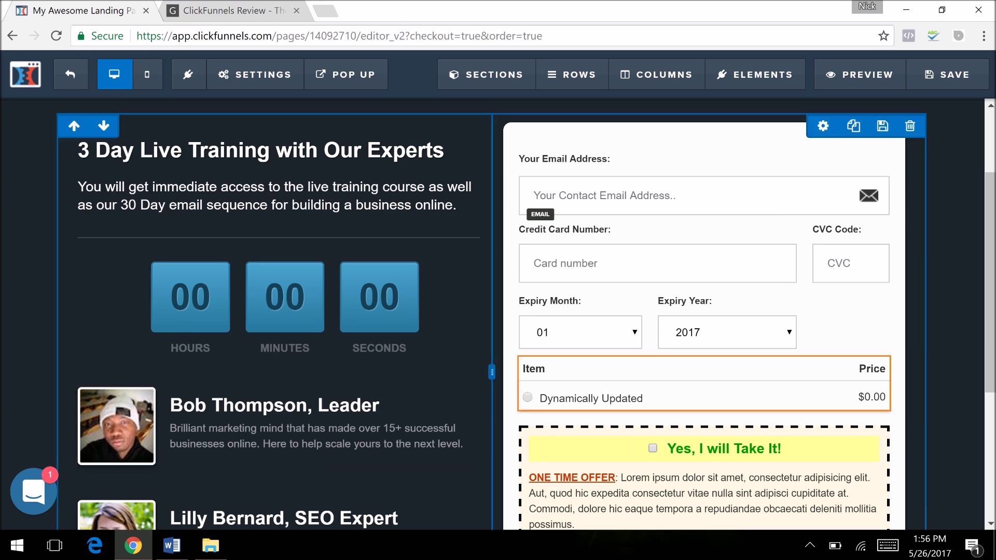
left_click(72, 73)
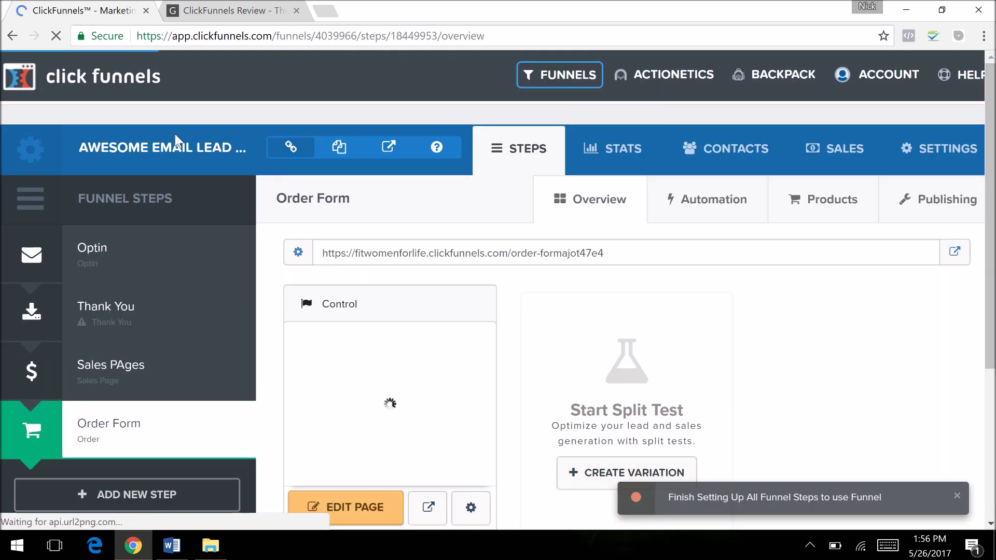
- Go to the Browse Funnels list, then log out of the ClickFunnels account
mouse_move(552, 103)
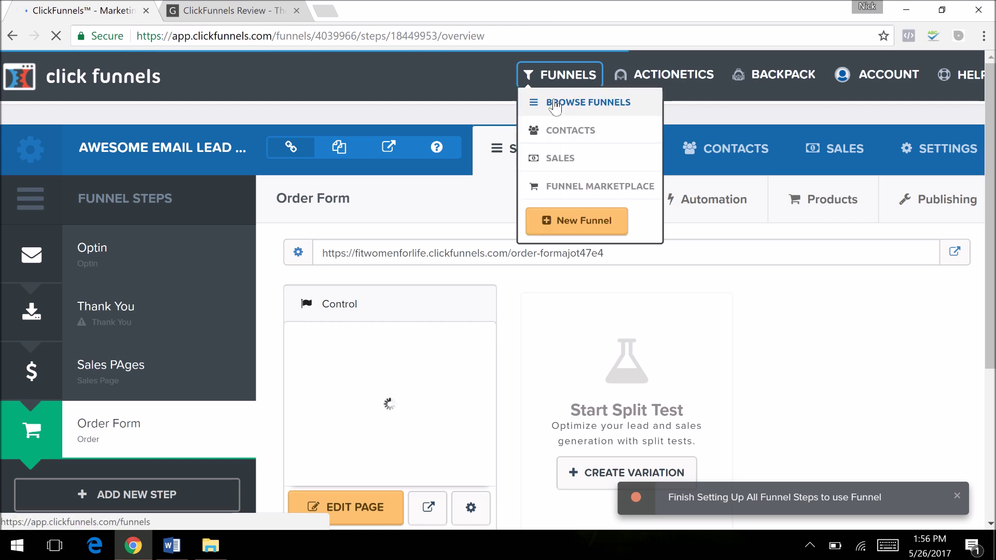
left_click(554, 104)
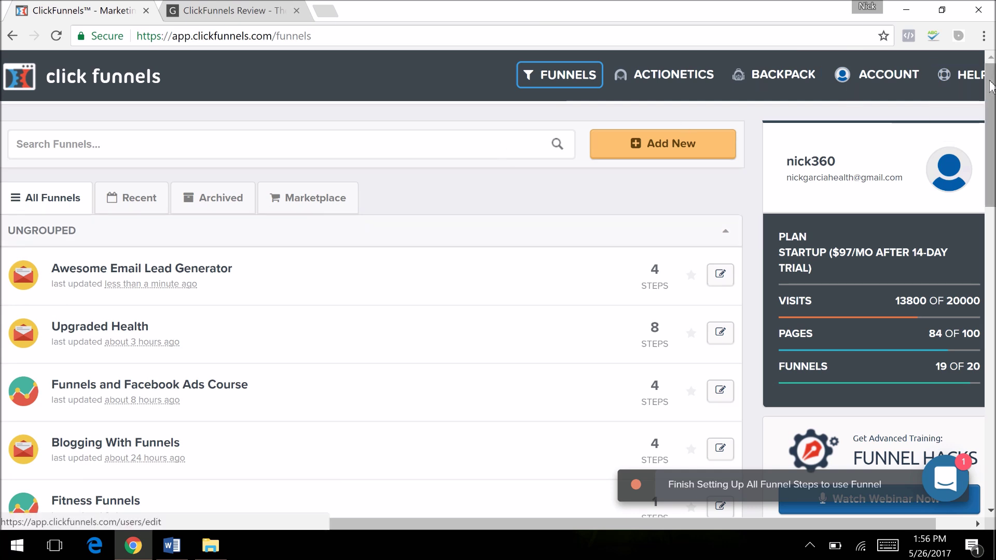
mouse_move(901, 87)
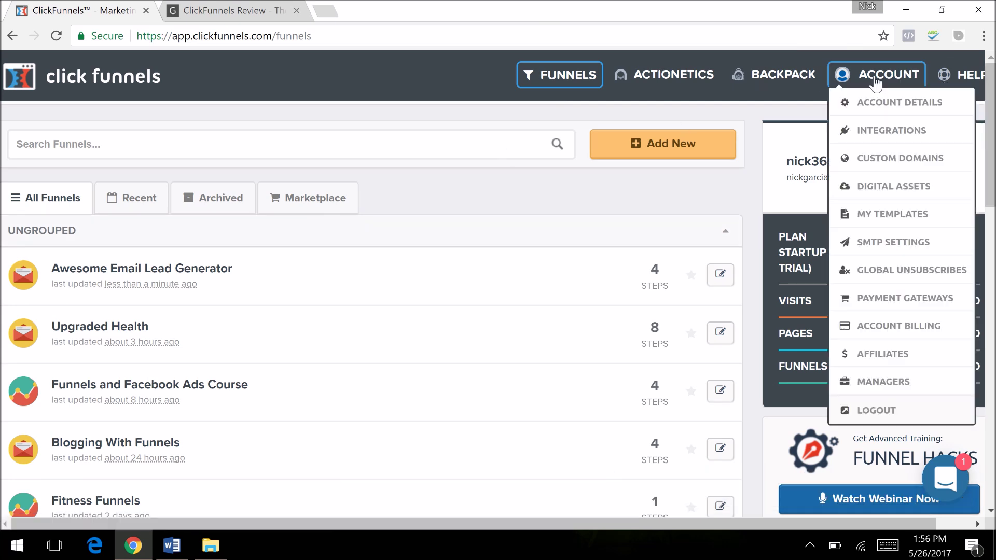
left_click(867, 413)
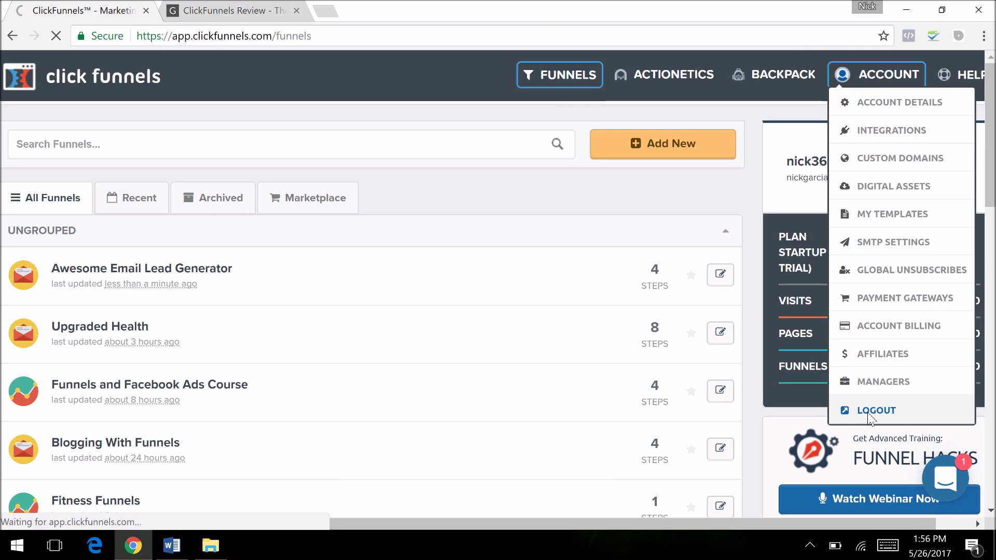
- Load the public clickfunnels.com home page from the address bar
left_click(349, 32)
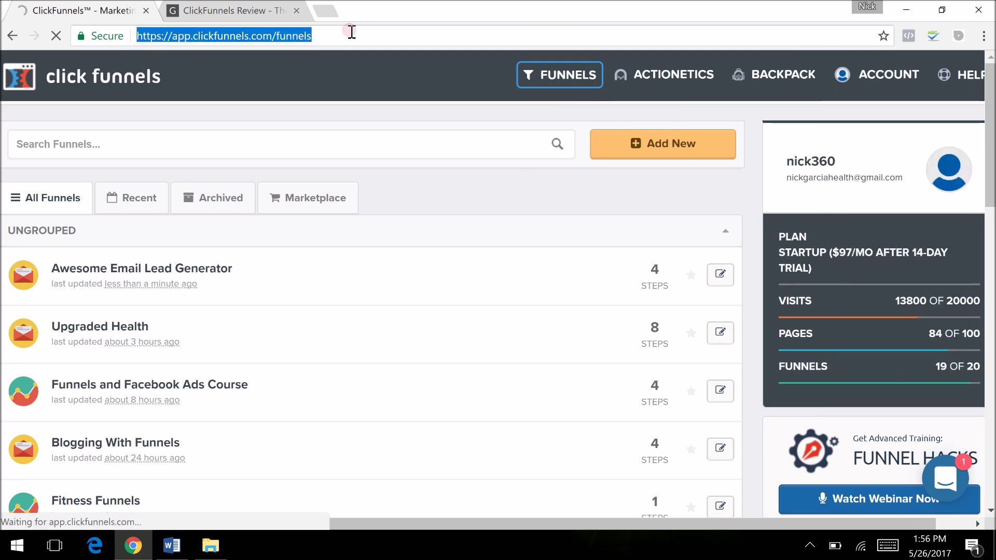
type("clickf")
key("Return")
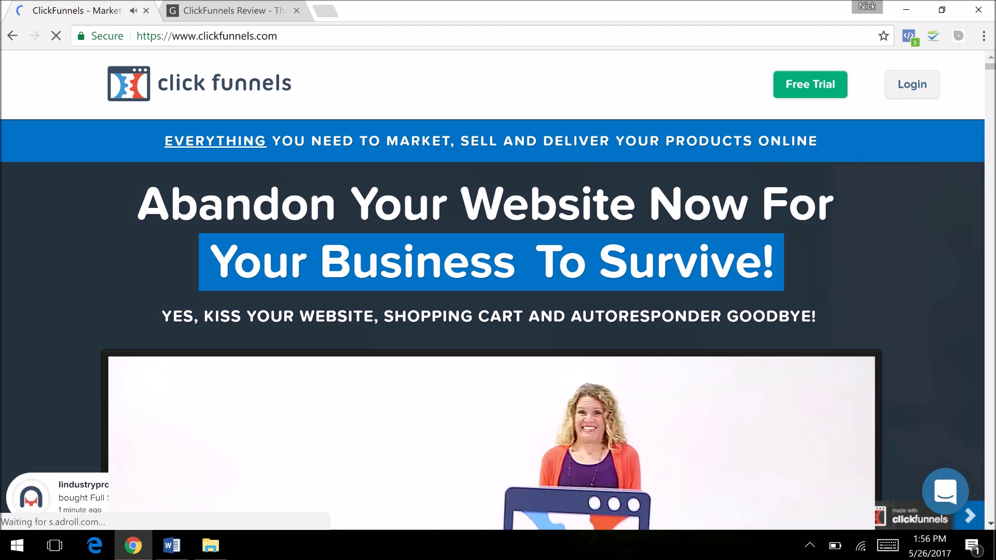
scroll(498, 290, "down", 6)
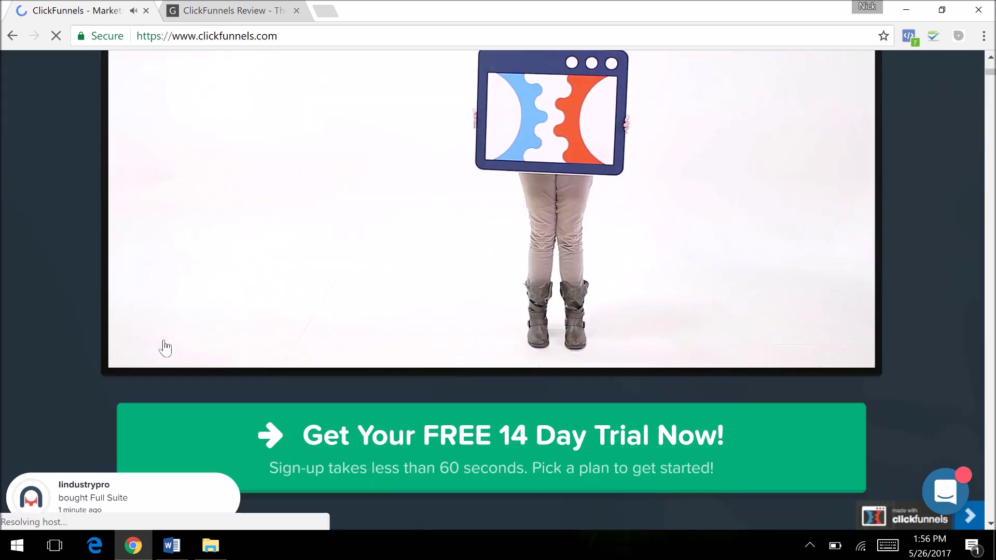
mouse_move(153, 353)
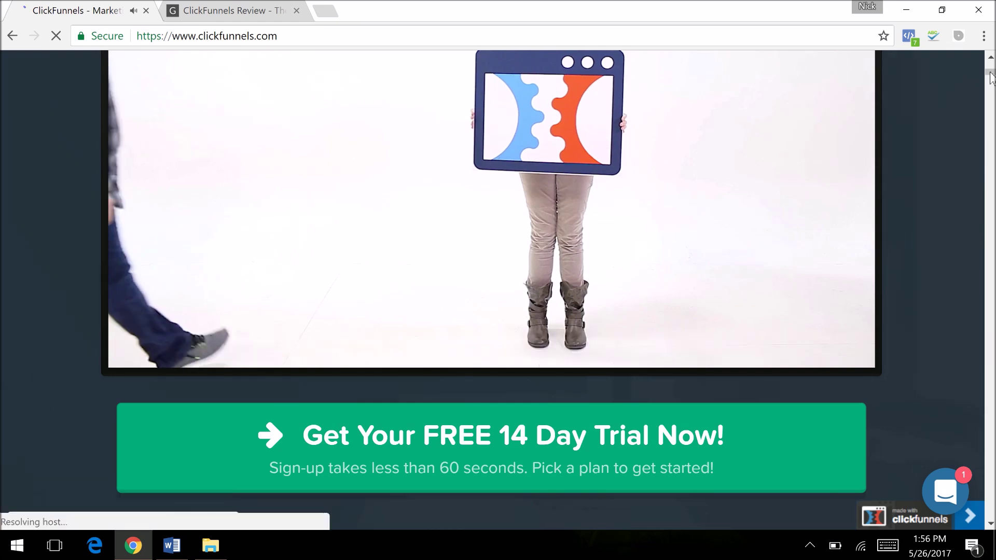
scroll(828, 88, "up", 7)
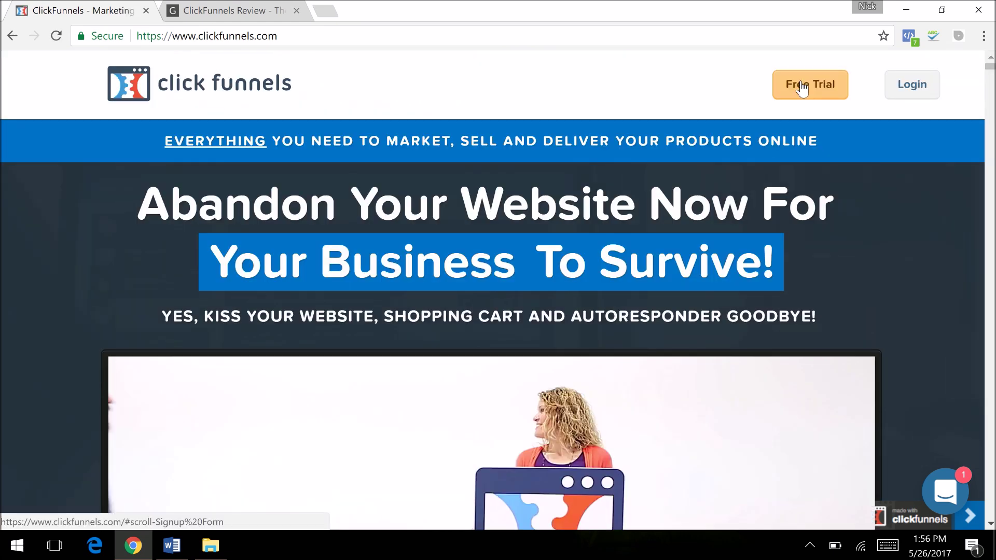